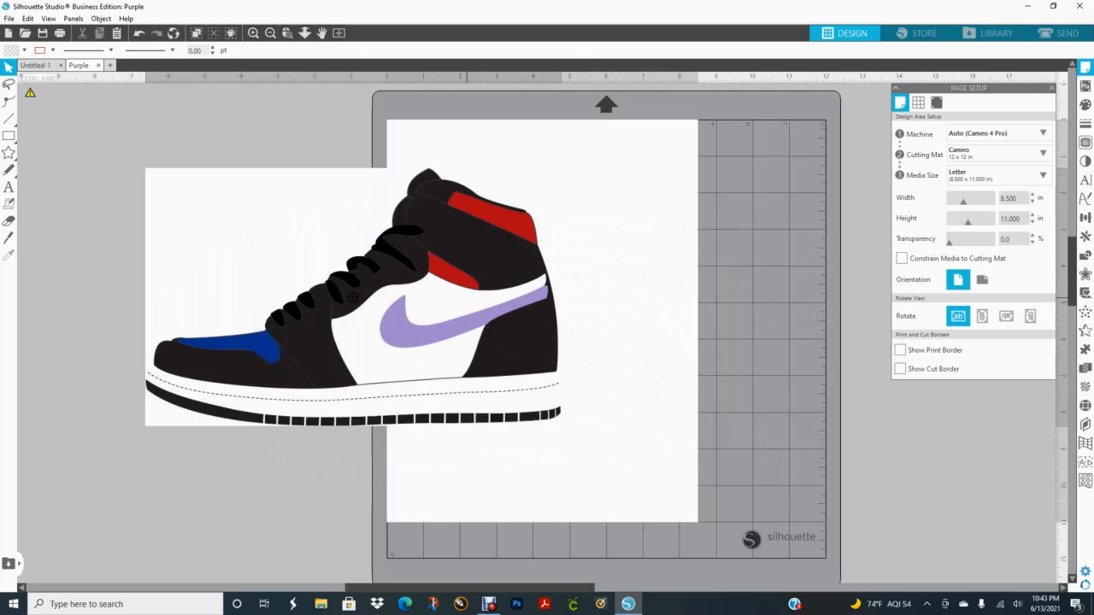
Move the shoe image onto the page area and set the page transparency to 100%
{"action": "left_click_drag", "start_coordinate": [486, 152], "coordinate": [427, 138]}
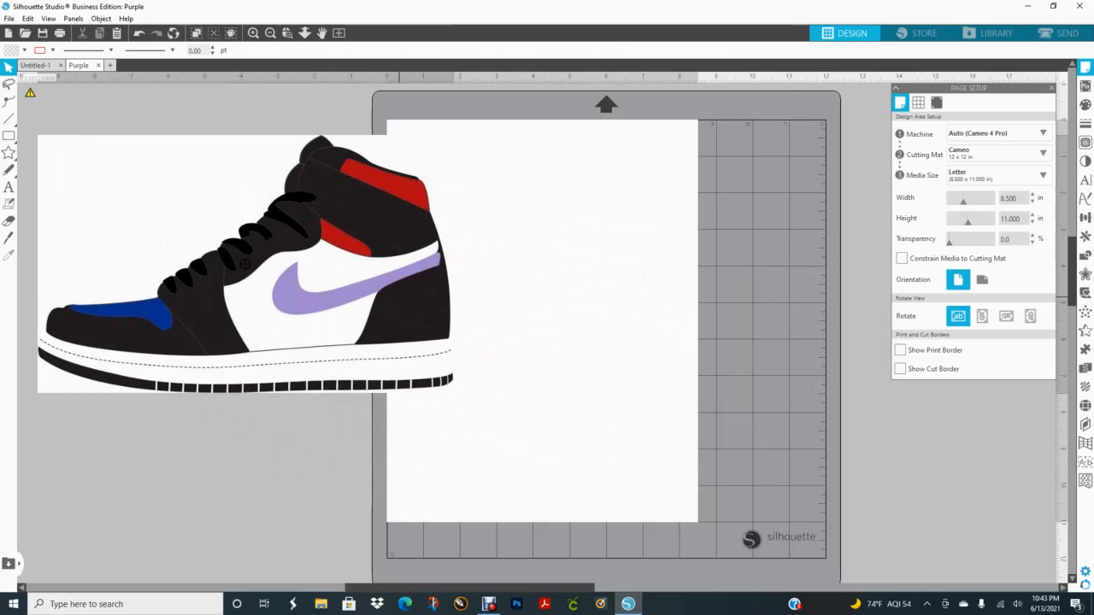
{"action": "left_click", "coordinate": [1062, 329]}
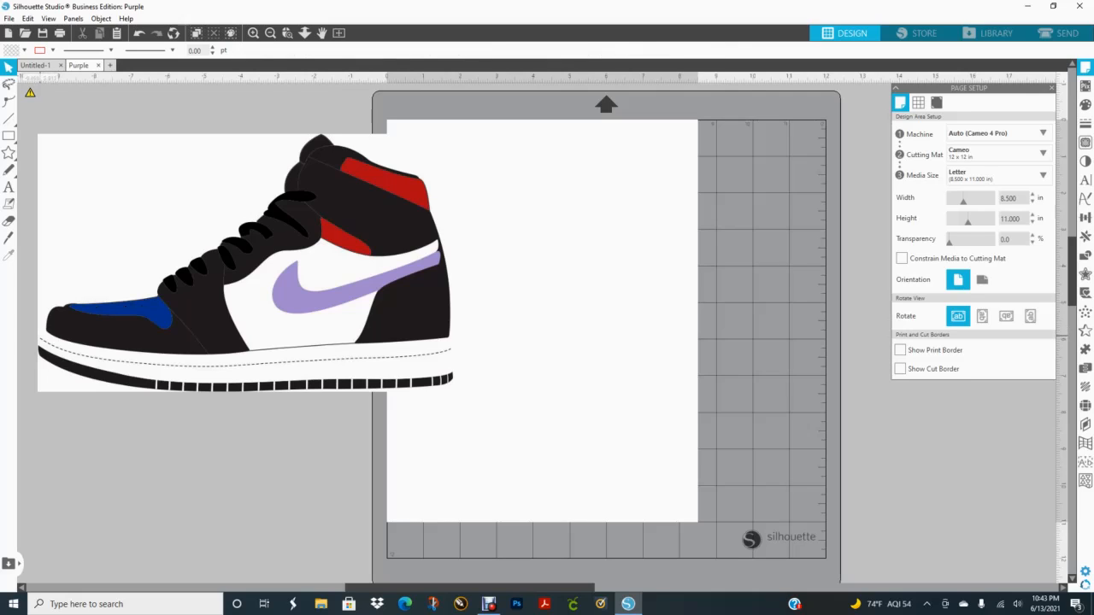
{"action": "left_click_drag", "start_coordinate": [376, 299], "coordinate": [640, 424]}
{"action": "left_click", "coordinate": [783, 276]}
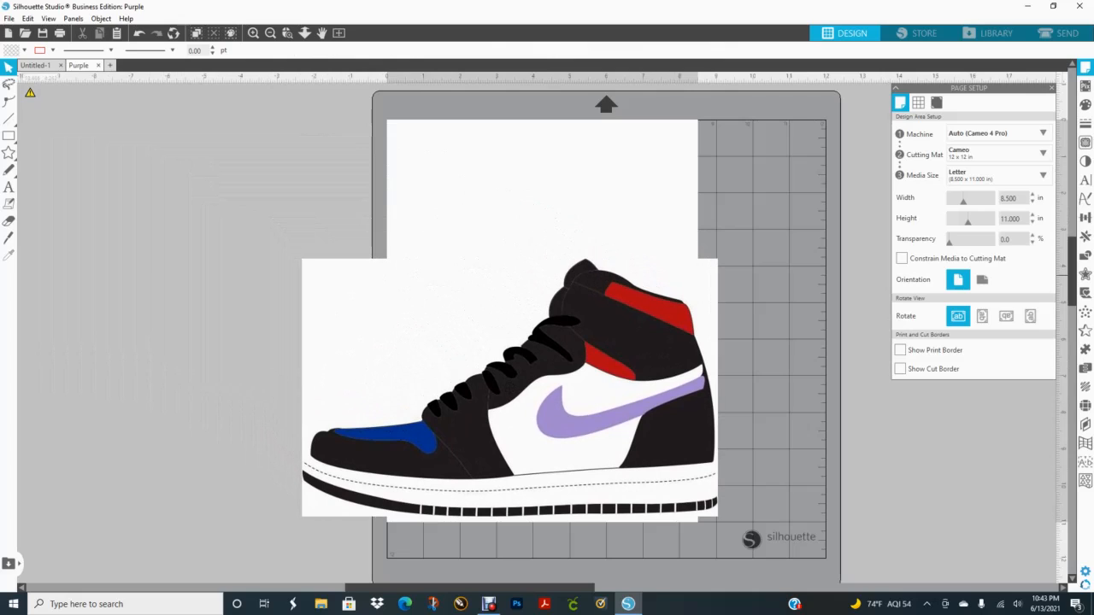
{"action": "left_click_drag", "start_coordinate": [949, 243], "coordinate": [993, 243]}
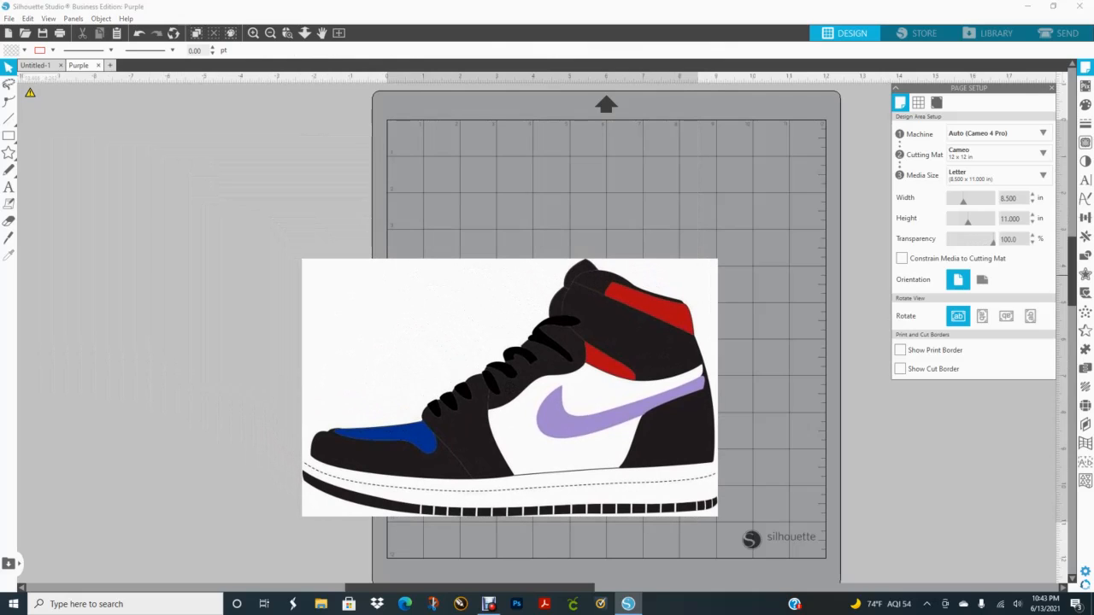
Reposition the shoe image so it sits centered within the width of the cutting mat's grid
{"action": "left_click_drag", "start_coordinate": [671, 342], "coordinate": [770, 311]}
{"action": "left_click", "coordinate": [633, 504]}
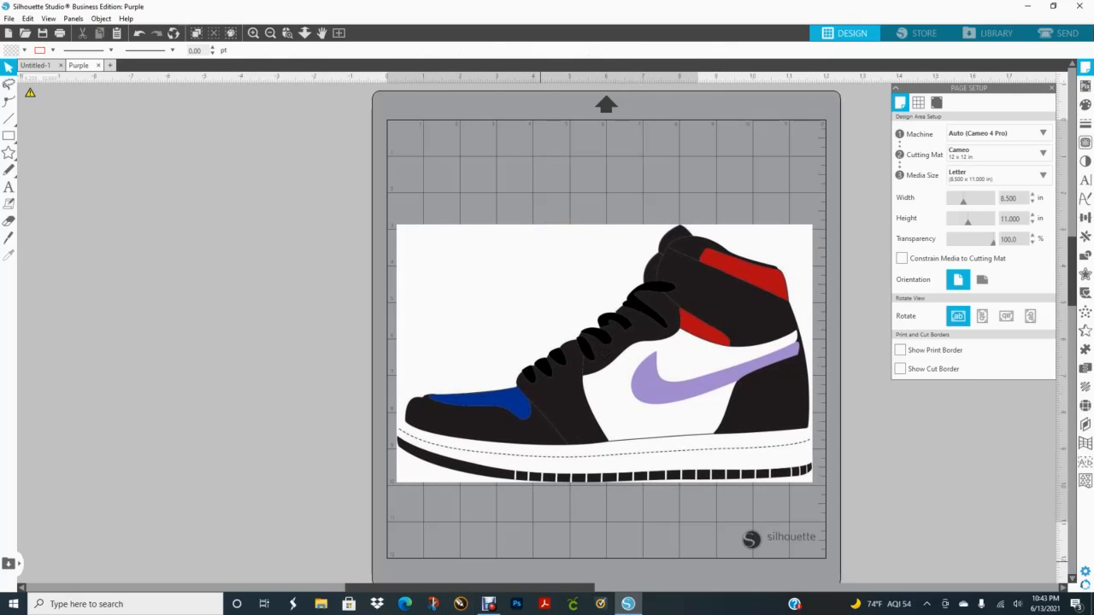
{"action": "scroll", "coordinate": [555, 341], "scroll_direction": "right", "scroll_amount": 2}
{"action": "scroll", "coordinate": [555, 341], "scroll_direction": "right", "scroll_amount": 1}
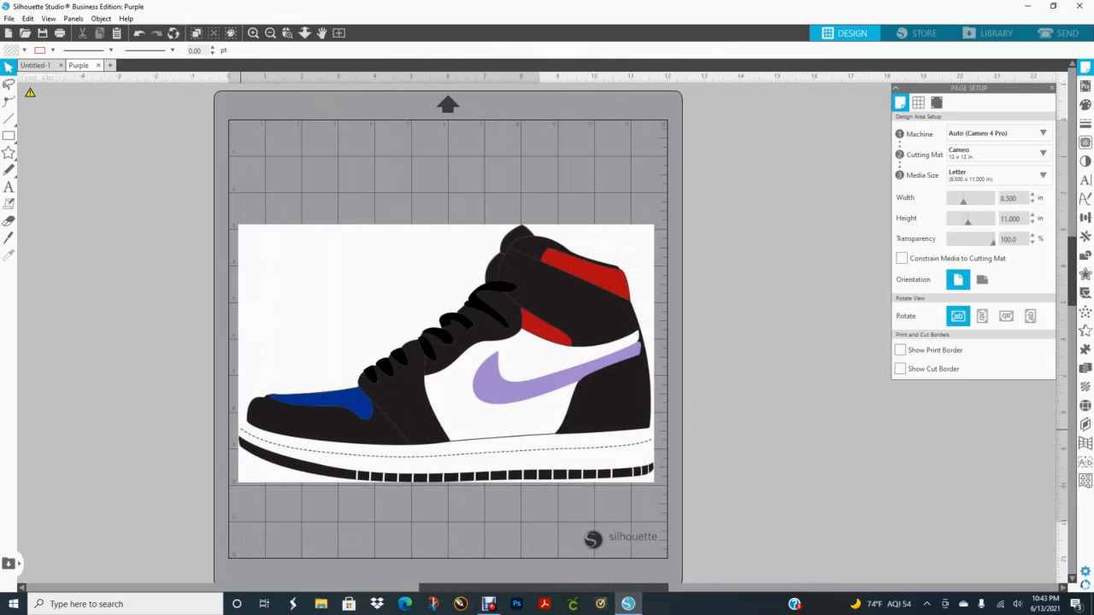
{"action": "mouse_move", "coordinate": [396, 342]}
{"action": "left_mouse_down"}
{"action": "mouse_move", "coordinate": [605, 330]}
{"action": "mouse_move", "coordinate": [385, 345]}
{"action": "left_mouse_up"}
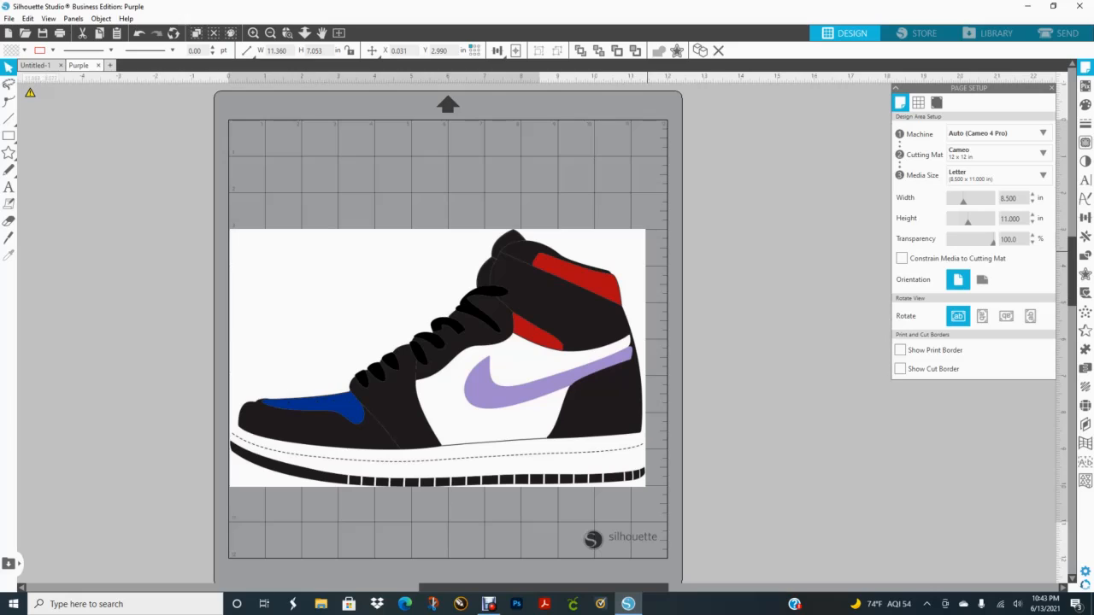
{"action": "left_click", "coordinate": [601, 520]}
{"action": "left_click_drag", "start_coordinate": [436, 358], "coordinate": [444, 335]}
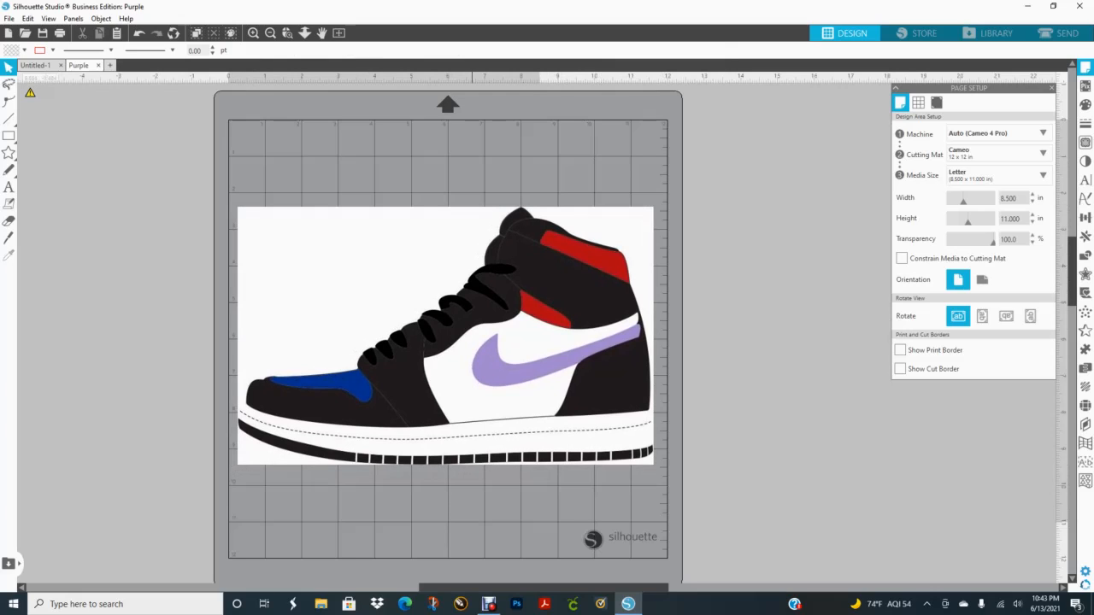
Draw an arc in the blank area above the shoe's toe and extend it to about 1.22 in wide and 0.73 in high
{"action": "left_click", "coordinate": [253, 33]}
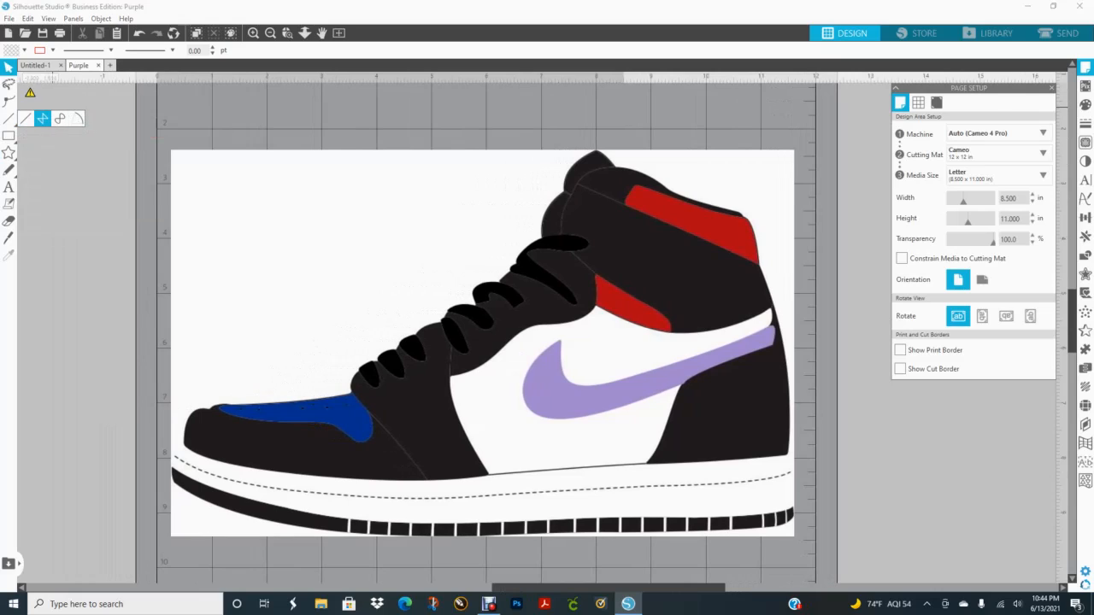
{"action": "left_click", "coordinate": [77, 118]}
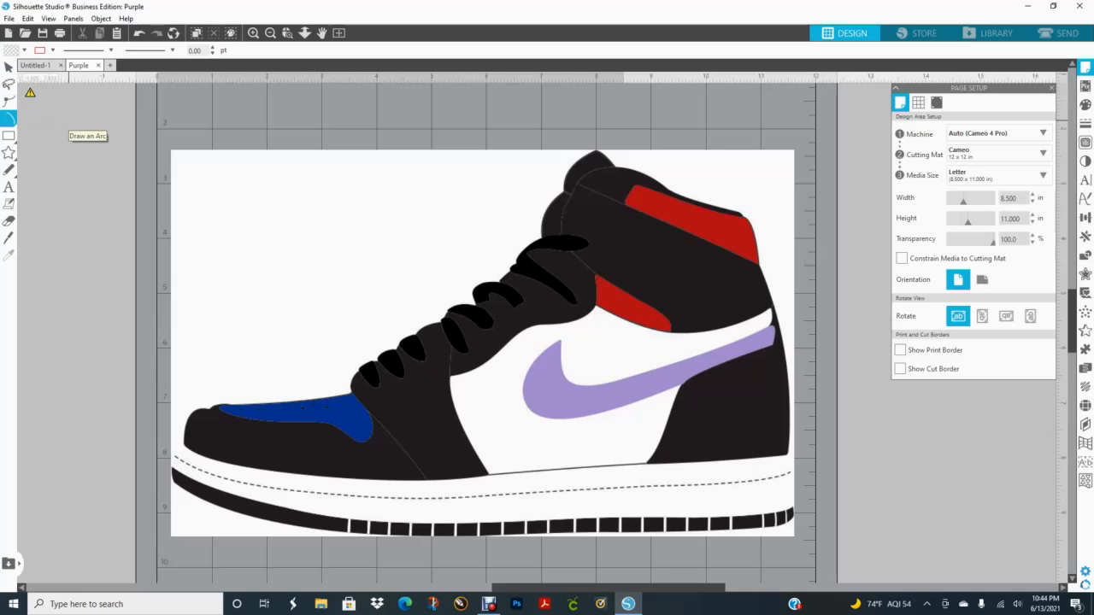
{"action": "left_click", "coordinate": [9, 119]}
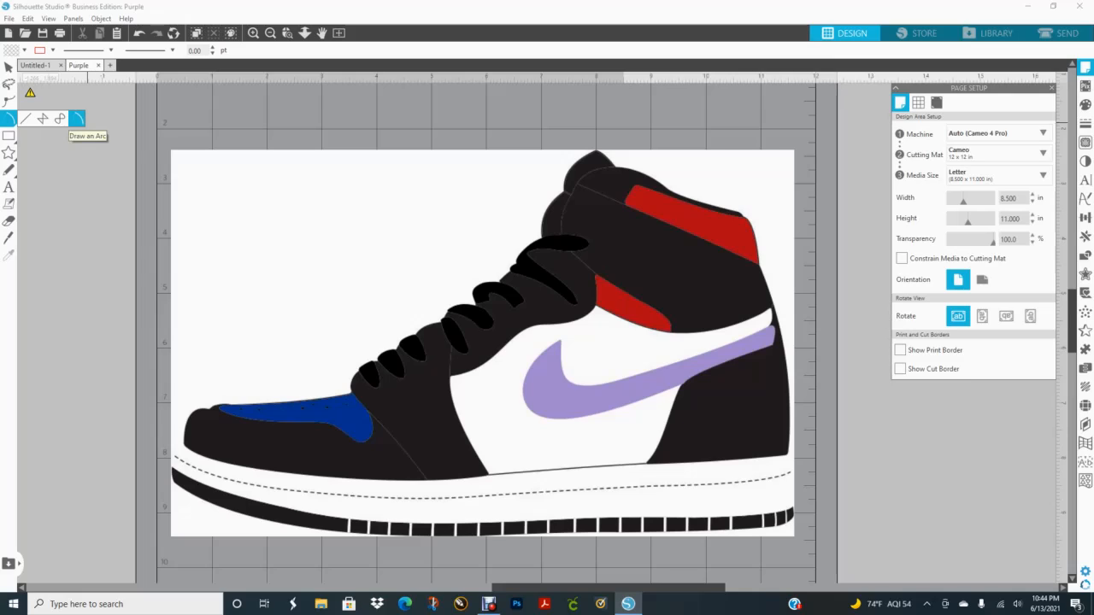
{"action": "left_click", "coordinate": [76, 119]}
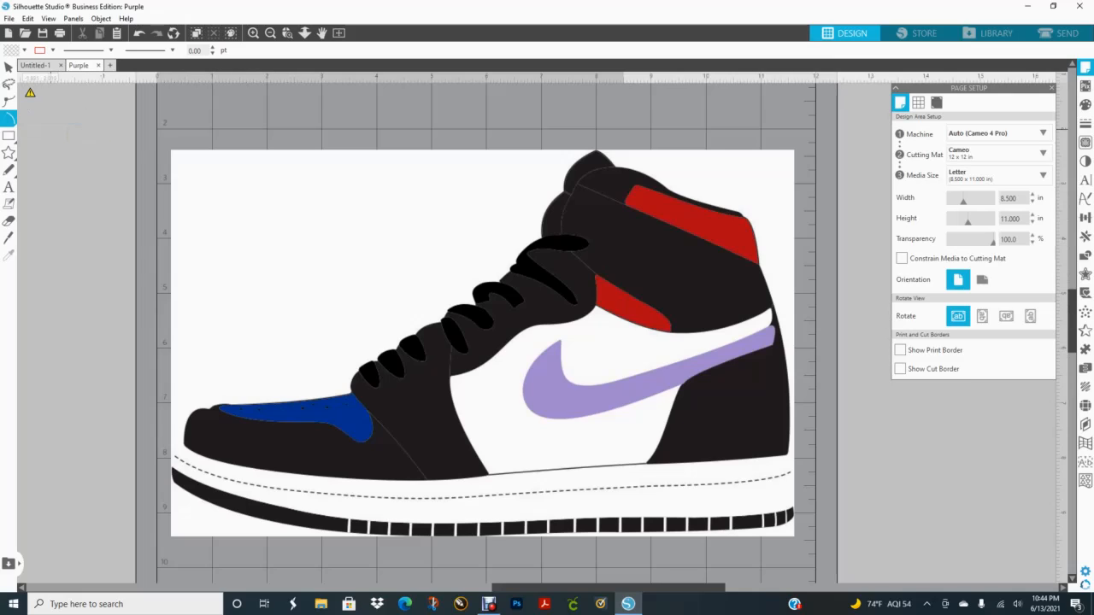
{"action": "left_click_drag", "start_coordinate": [220, 307], "coordinate": [180, 307]}
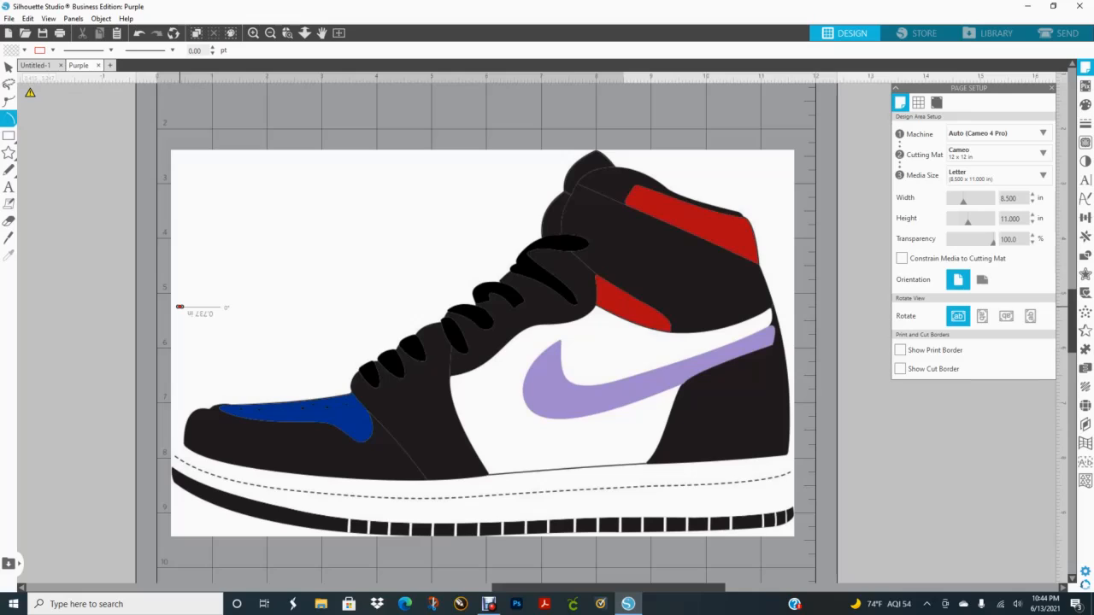
{"action": "left_click_drag", "start_coordinate": [179, 307], "coordinate": [179, 307]}
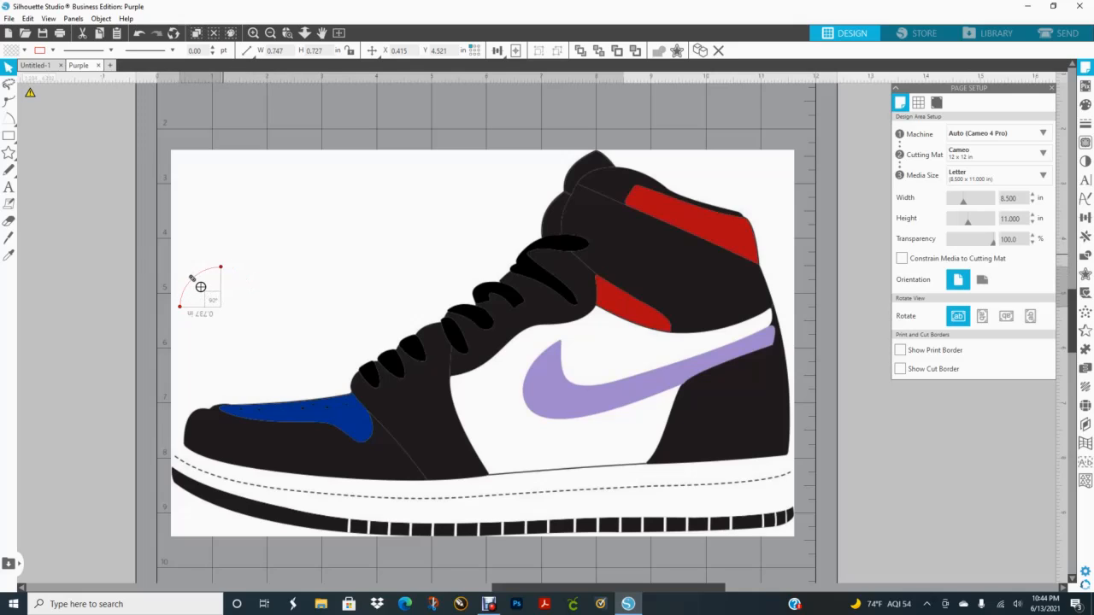
{"action": "left_click_drag", "start_coordinate": [266, 257], "coordinate": [263, 254]}
{"action": "left_click", "coordinate": [259, 228]}
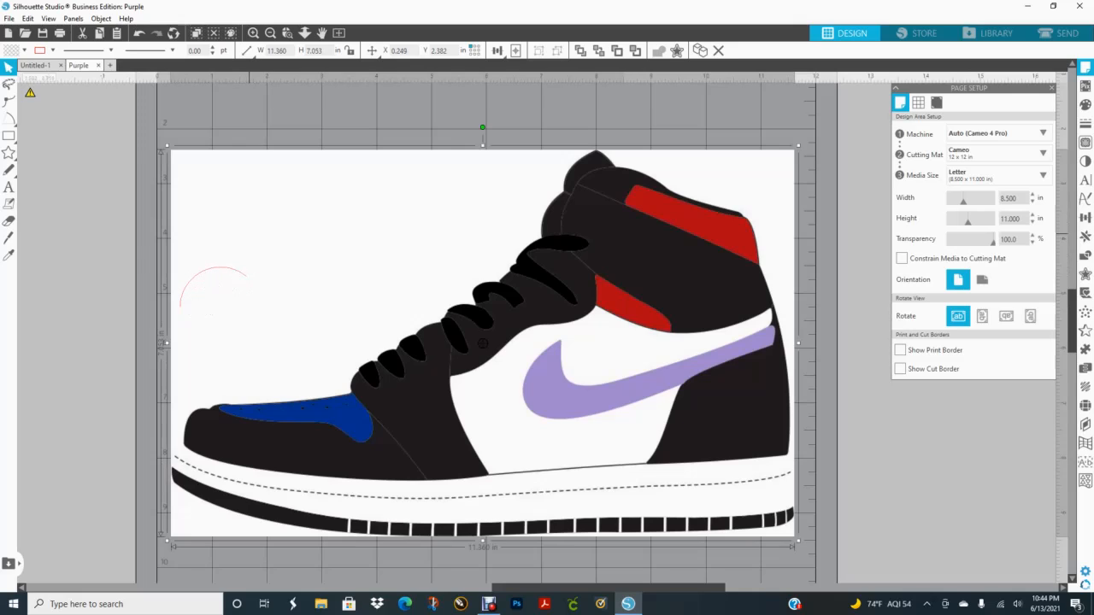
Move the arc down to the shoe's toe and rotate it to face the front of the sole
{"action": "left_click", "coordinate": [203, 271]}
{"action": "left_click_drag", "start_coordinate": [203, 271], "coordinate": [197, 403]}
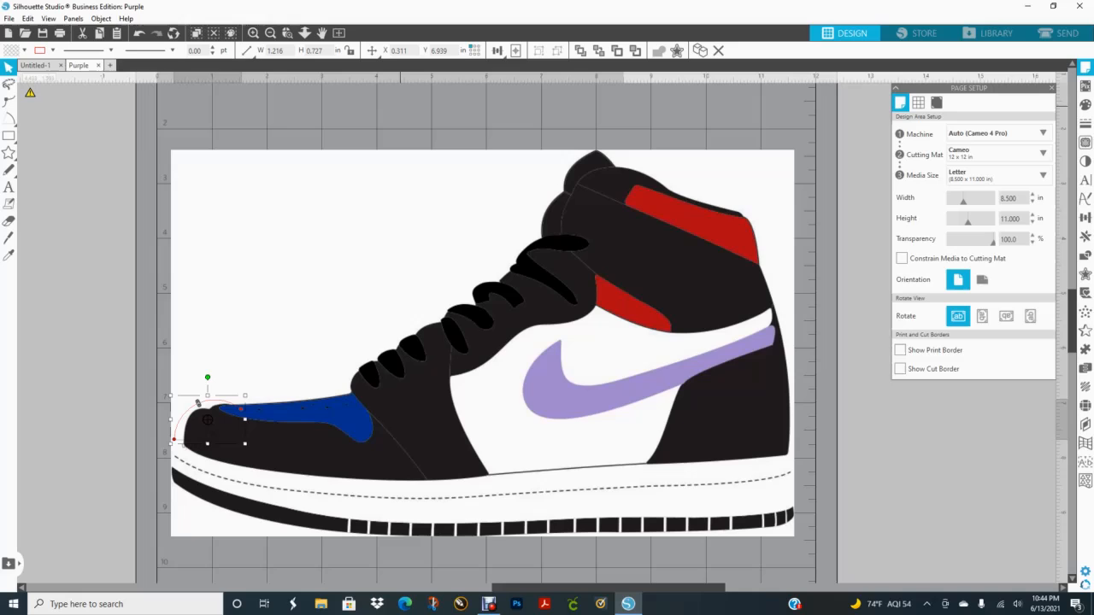
{"action": "scroll", "coordinate": [198, 403], "scroll_direction": "up", "scroll_amount": 2}
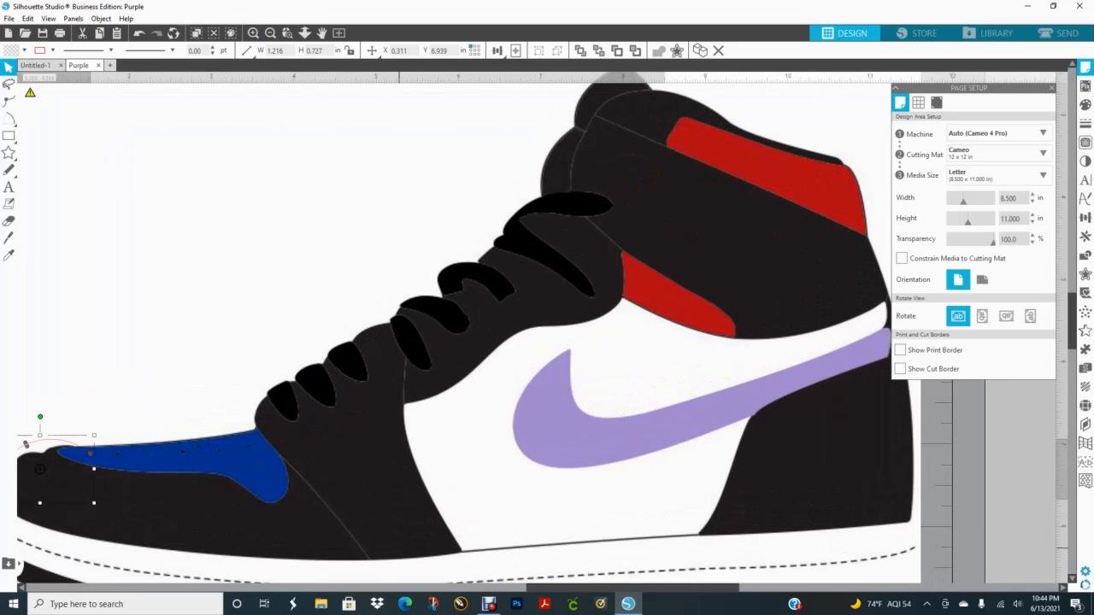
{"action": "scroll", "coordinate": [26, 445], "scroll_direction": "left", "scroll_amount": 5}
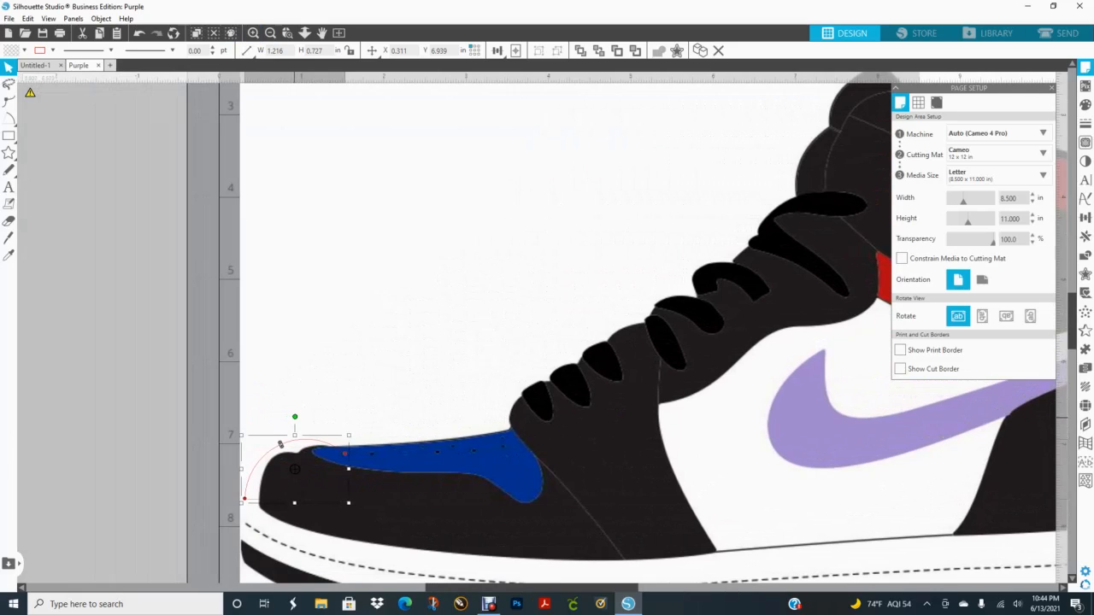
{"action": "left_click_drag", "start_coordinate": [280, 444], "coordinate": [253, 473]}
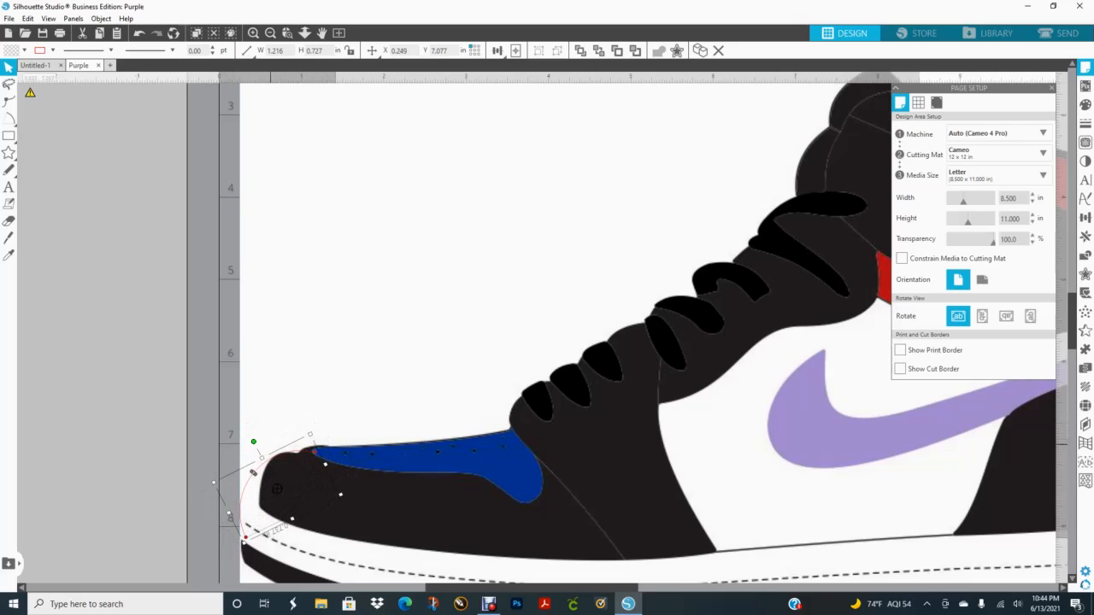
{"action": "left_click_drag", "start_coordinate": [253, 472], "coordinate": [237, 486]}
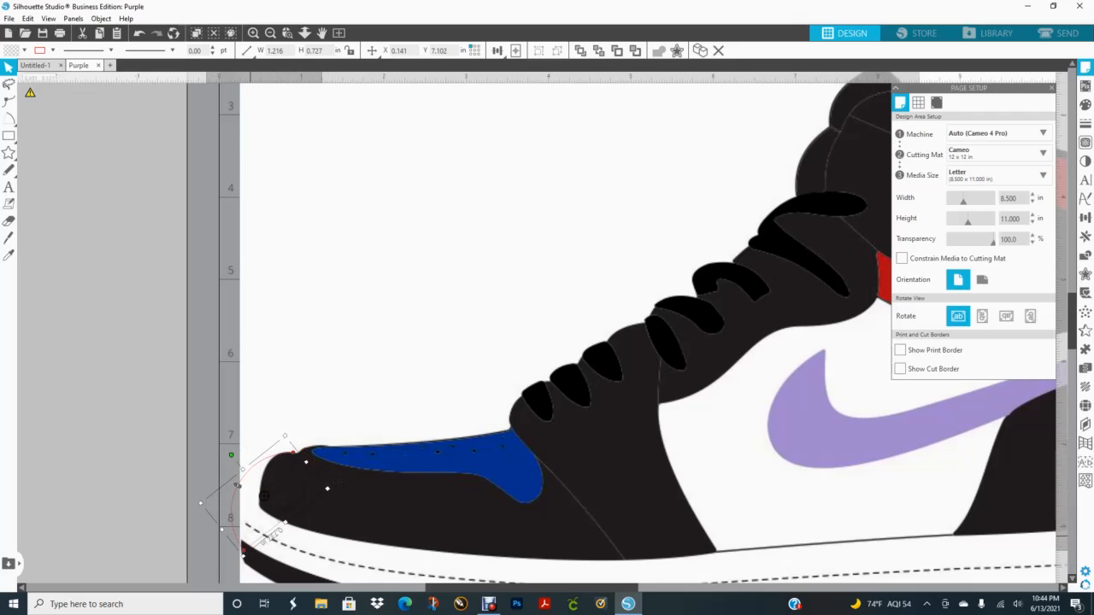
Try to fit the arc to the front curve of the toe and sole by nudging and resizing it
{"action": "left_click_drag", "start_coordinate": [237, 485], "coordinate": [244, 485]}
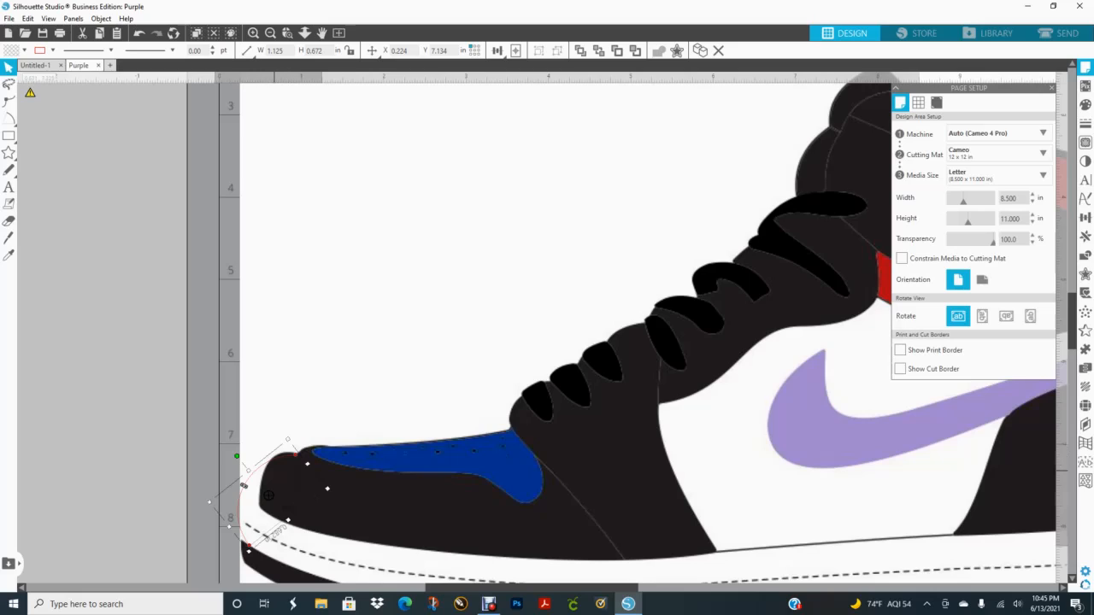
{"action": "left_click_drag", "start_coordinate": [244, 485], "coordinate": [243, 483]}
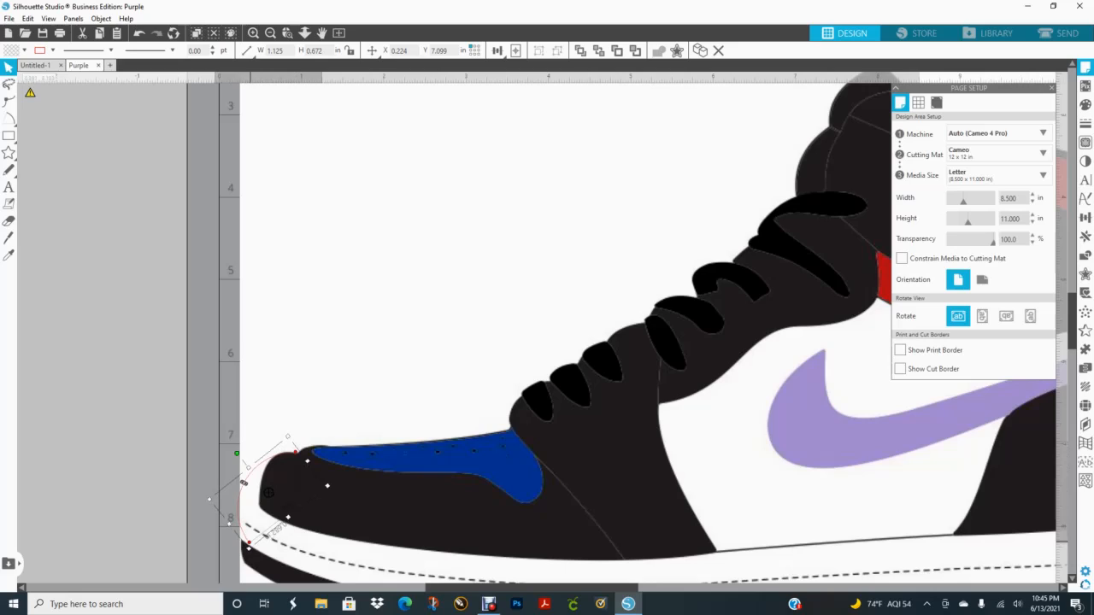
{"action": "left_click_drag", "start_coordinate": [244, 483], "coordinate": [240, 493]}
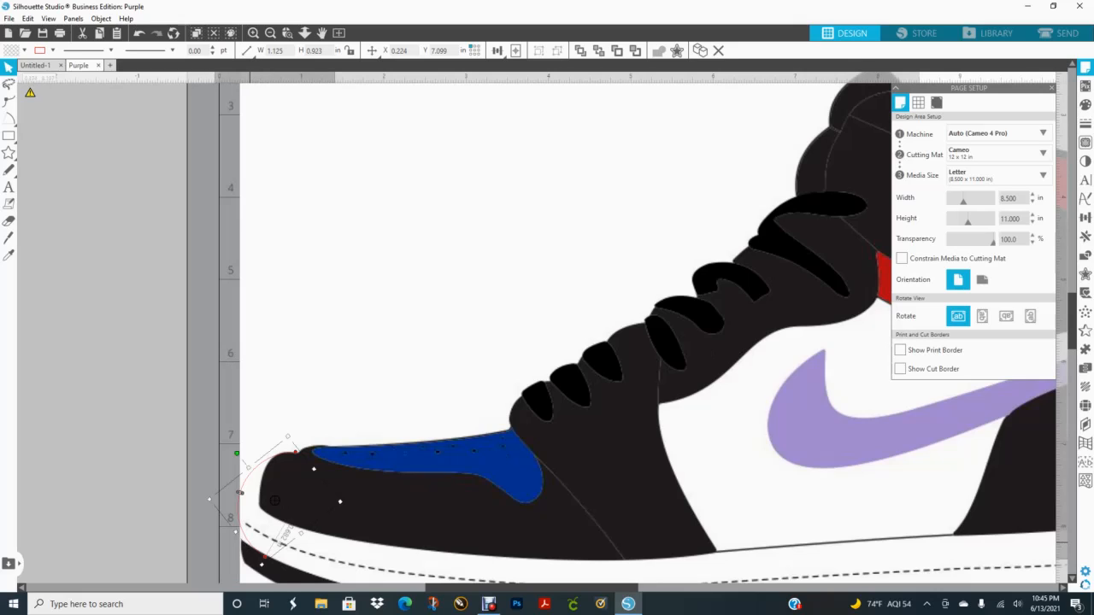
{"action": "left_click_drag", "start_coordinate": [240, 493], "coordinate": [242, 484]}
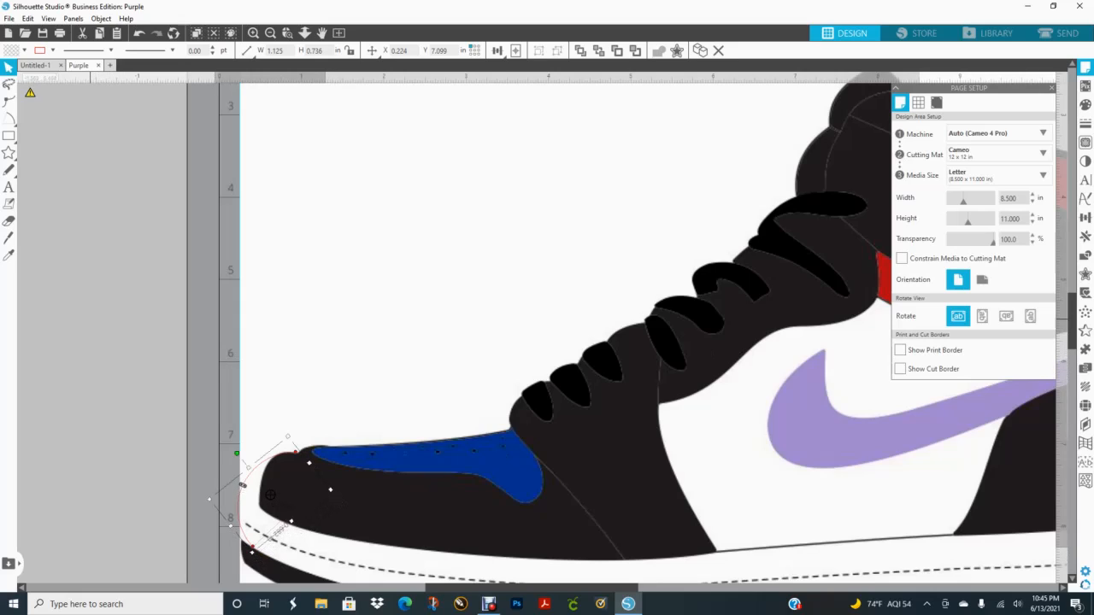
{"action": "left_click_drag", "start_coordinate": [242, 484], "coordinate": [245, 498]}
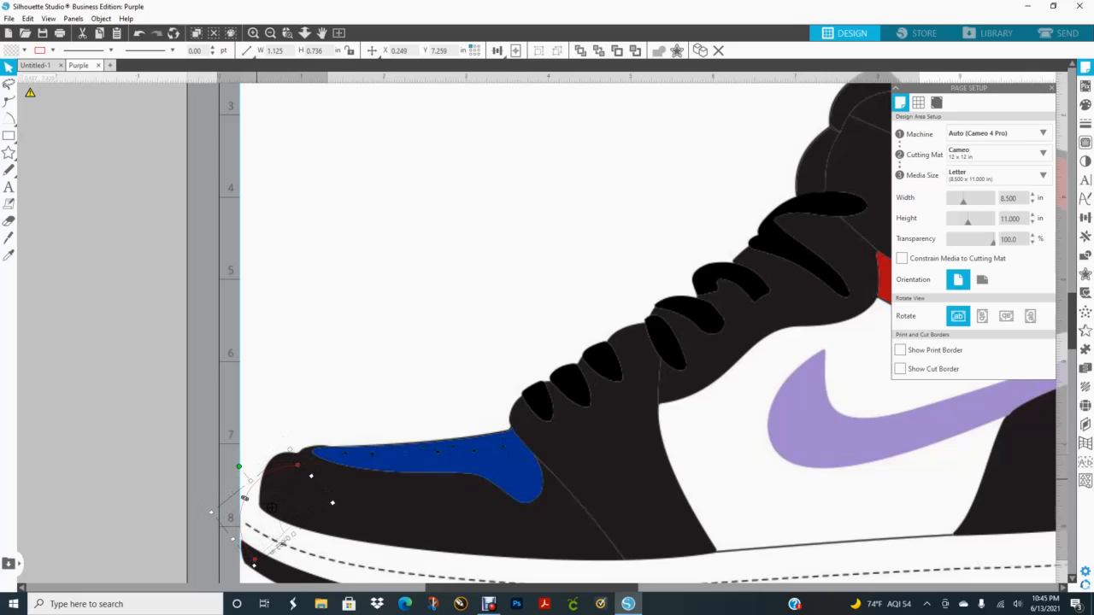
{"action": "left_click_drag", "start_coordinate": [244, 499], "coordinate": [240, 493]}
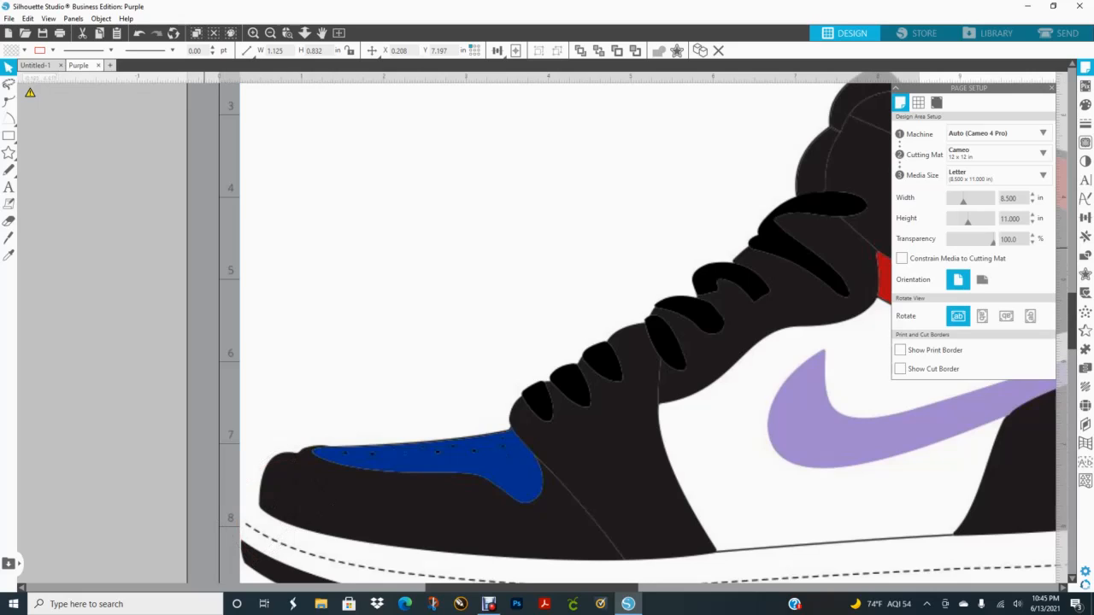
Draw a new arc about 0.72 in wide and 0.21 in high just above the shoe's toe at the mat's edge
{"action": "left_click", "coordinate": [8, 118]}
{"action": "left_click", "coordinate": [76, 118]}
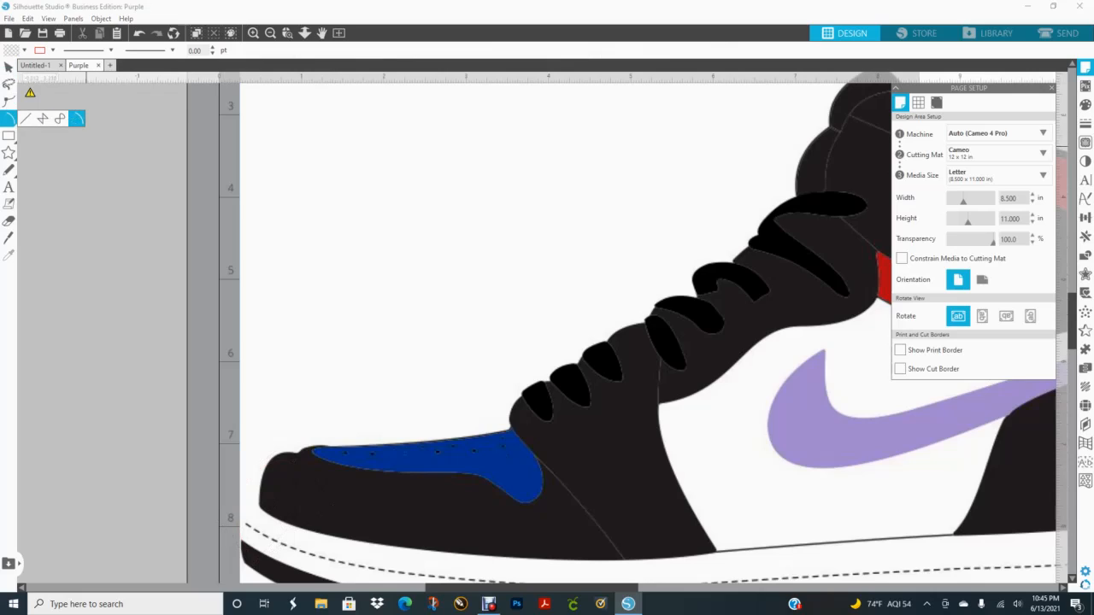
{"action": "left_click_drag", "start_coordinate": [238, 399], "coordinate": [209, 374]}
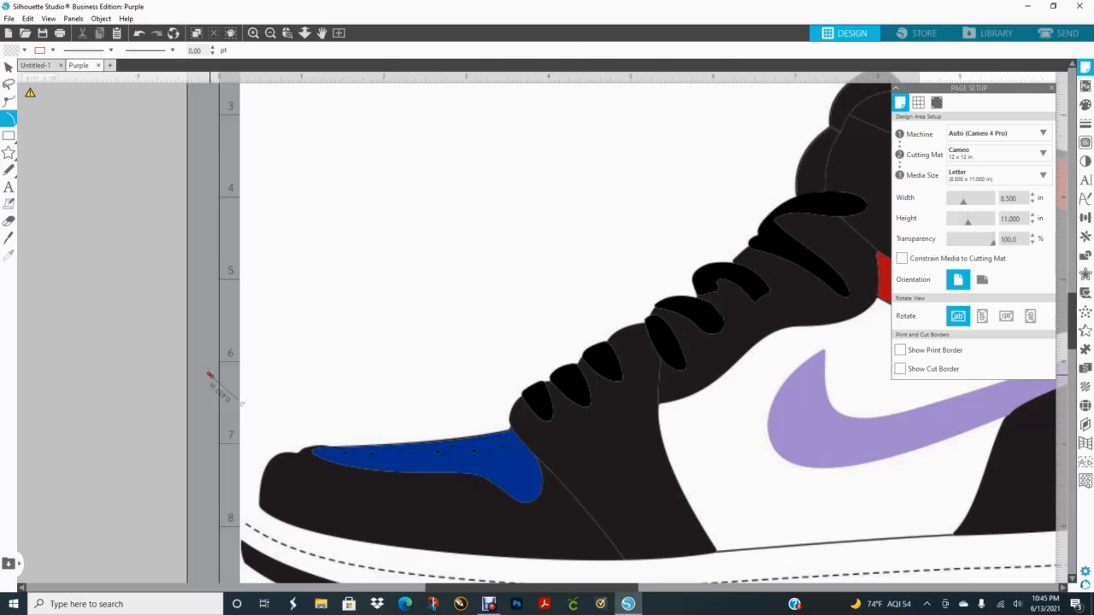
{"action": "key", "text": "Escape"}
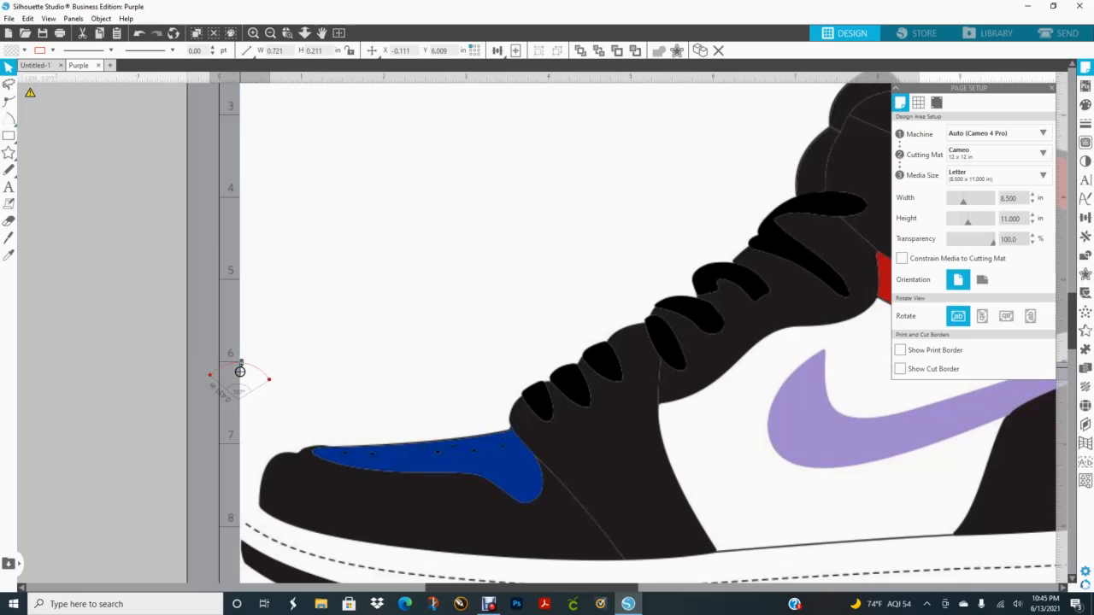
Move, rotate and enlarge the new arc to about 1.28 by 0.37 in so it follows the front of the toe and sole
{"action": "left_click_drag", "start_coordinate": [210, 476], "coordinate": [221, 480]}
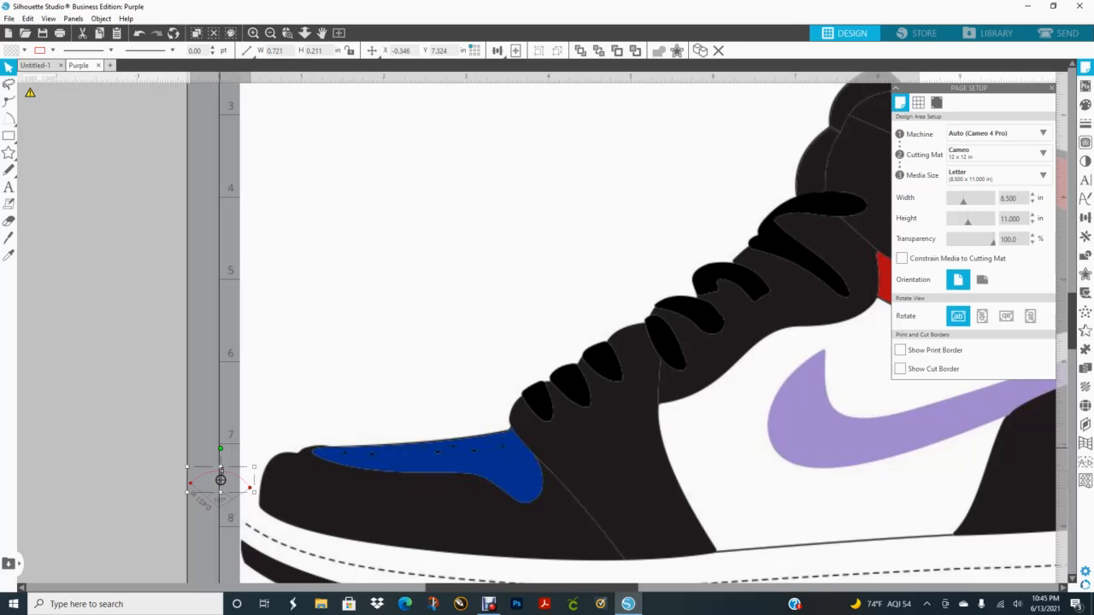
{"action": "left_click_drag", "start_coordinate": [220, 448], "coordinate": [225, 561]}
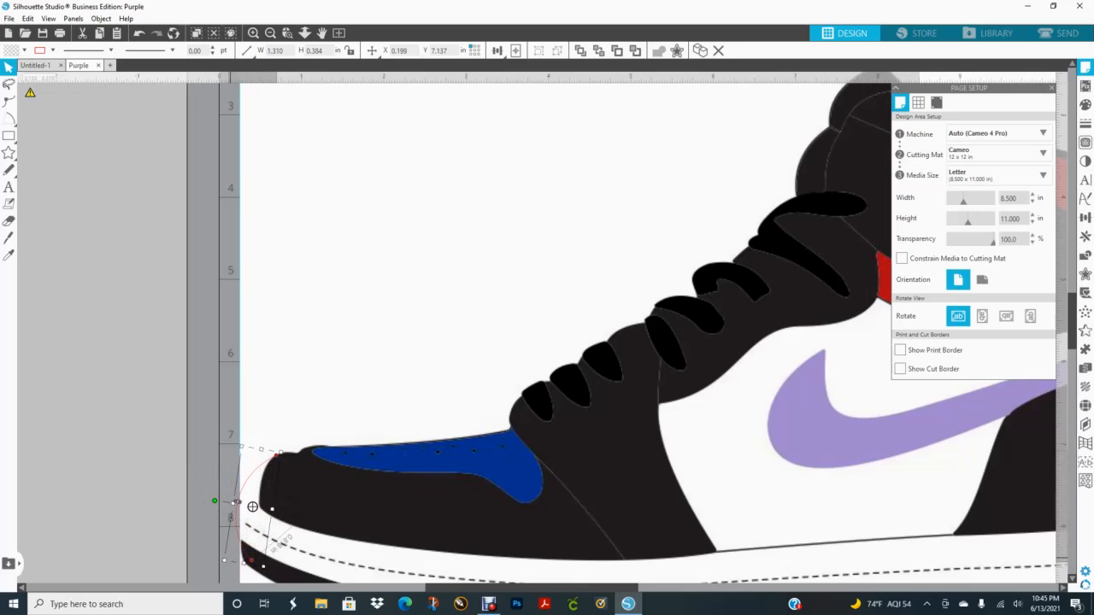
{"action": "left_click_drag", "start_coordinate": [252, 507], "coordinate": [254, 507]}
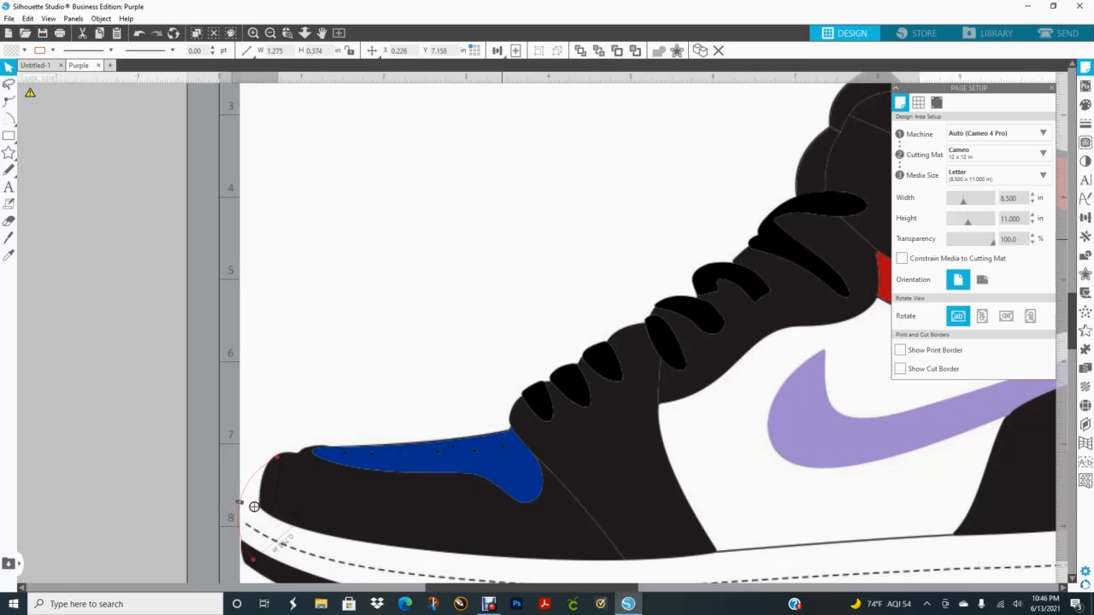
{"action": "left_click", "coordinate": [231, 438]}
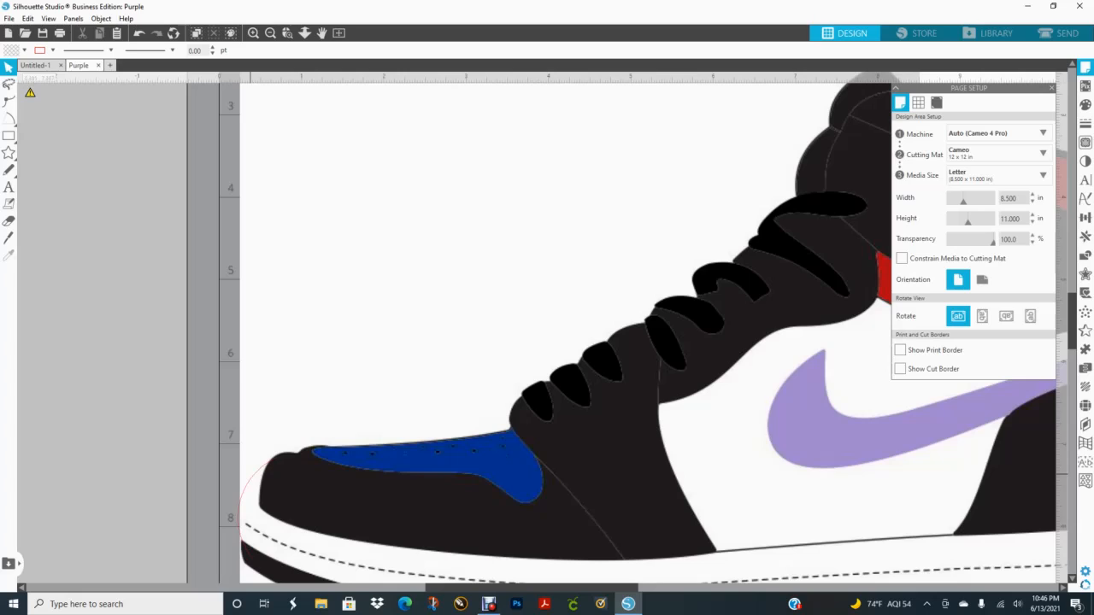
Convert the arc at the front of the toe to a path and close the page setup
{"action": "left_click", "coordinate": [254, 507]}
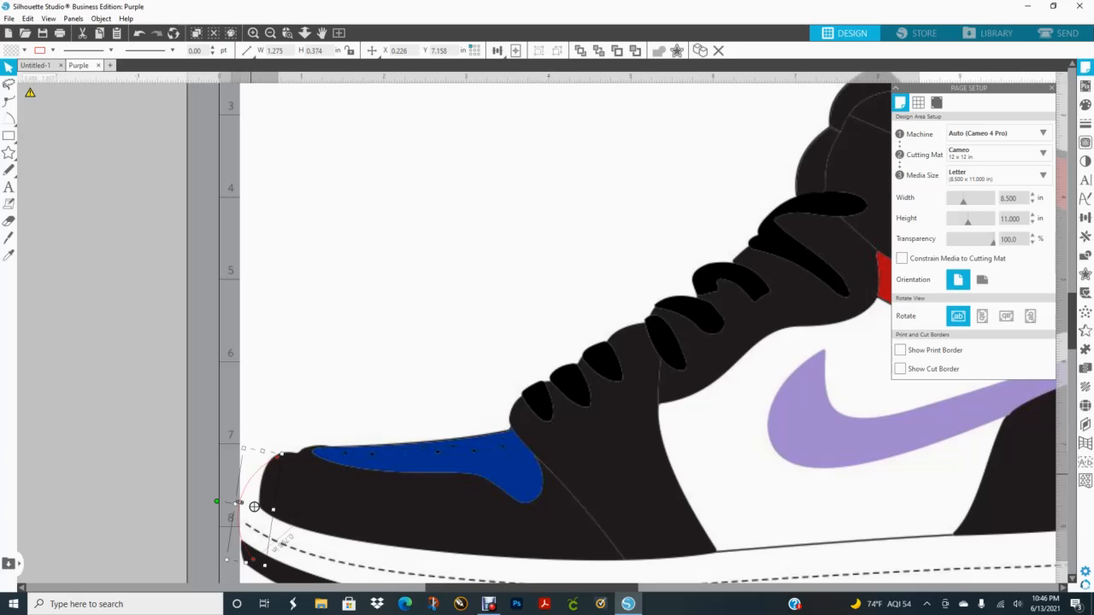
{"action": "right_click", "coordinate": [253, 479]}
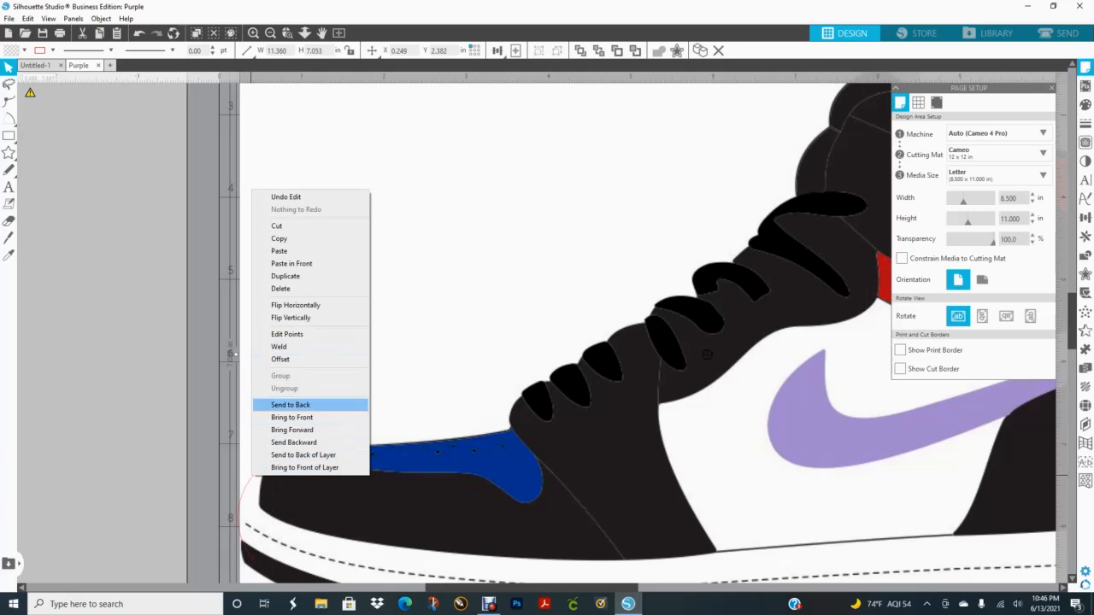
{"action": "key", "text": "Escape"}
{"action": "left_click", "coordinate": [254, 507]}
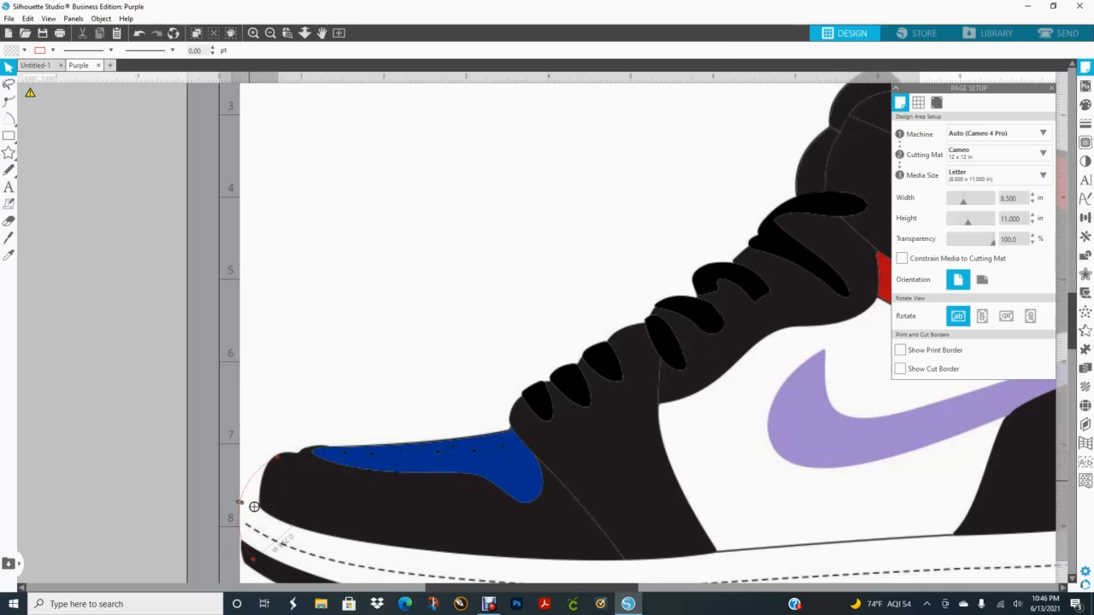
{"action": "right_click", "coordinate": [251, 481]}
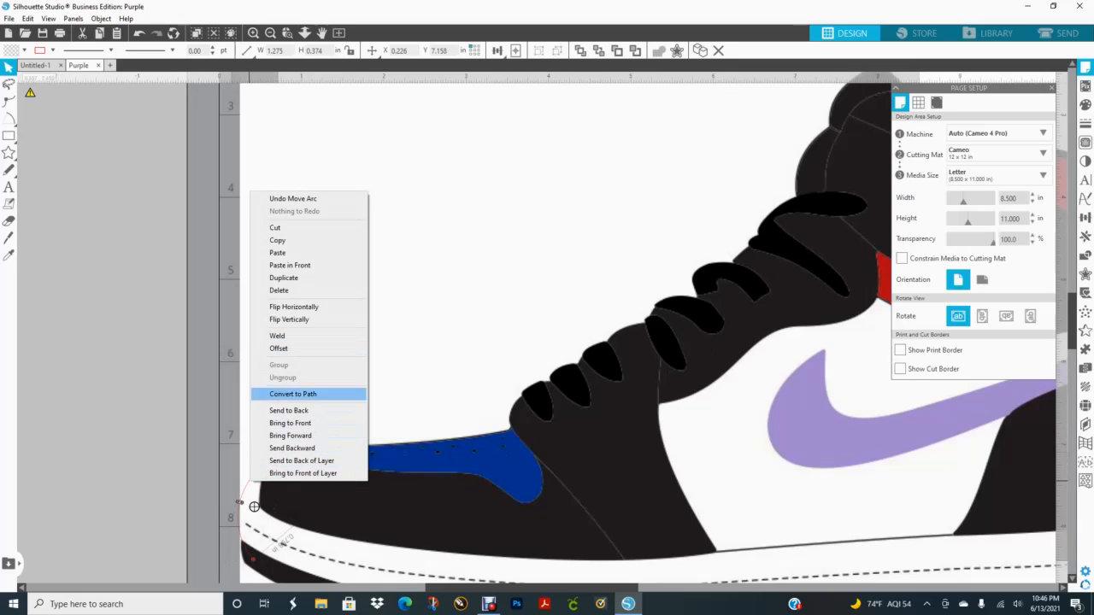
{"action": "key", "text": "Return"}
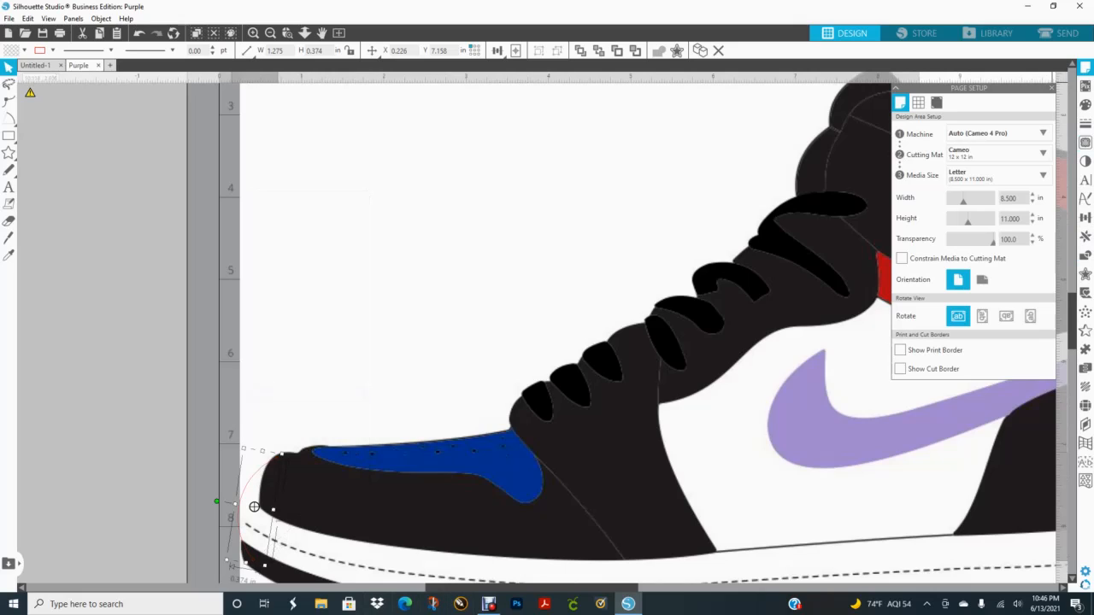
{"action": "left_click", "coordinate": [707, 354]}
{"action": "left_click", "coordinate": [1051, 88]}
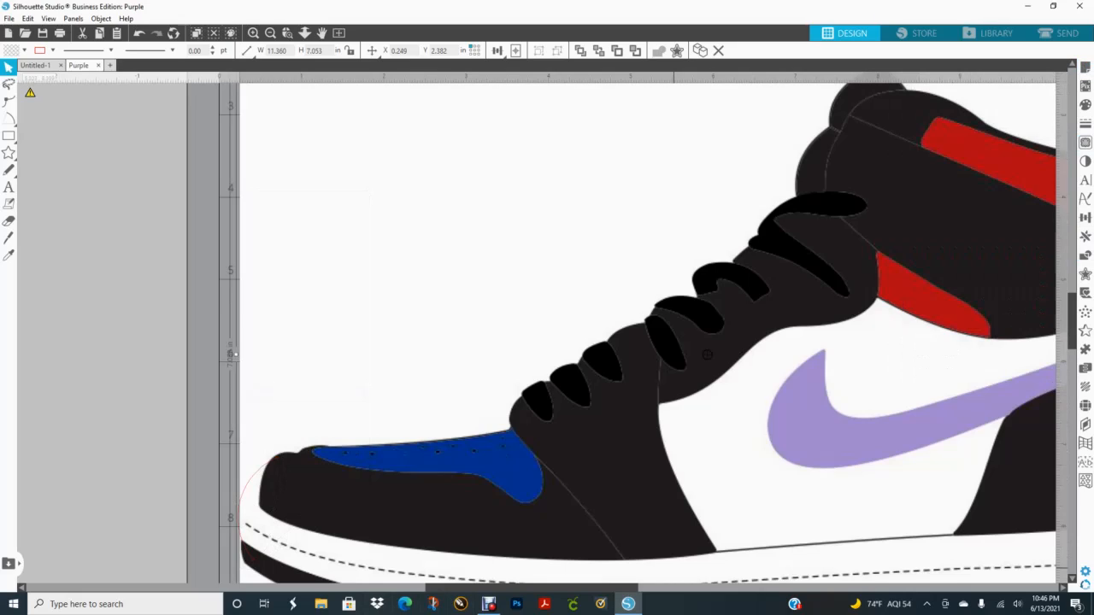
Draw a line about 8.24 in wide along the sole's tread, from just before its first gap to the heel end
{"action": "scroll", "coordinate": [605, 328], "scroll_direction": "right", "scroll_amount": 2}
{"action": "scroll", "coordinate": [547, 328], "scroll_direction": "right", "scroll_amount": 10}
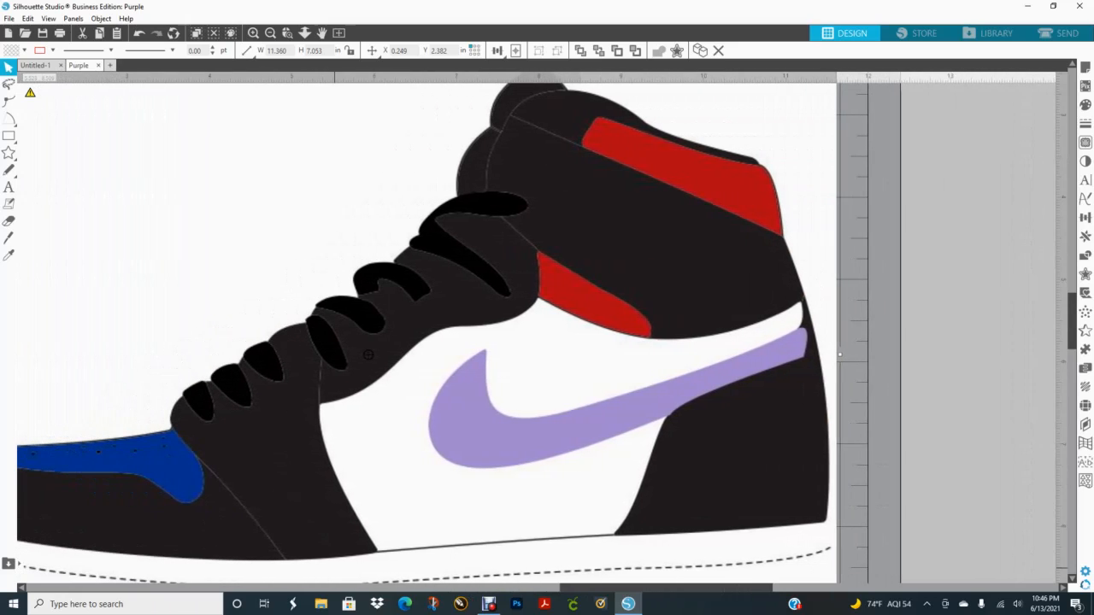
{"action": "scroll", "coordinate": [423, 328], "scroll_direction": "down", "scroll_amount": 8}
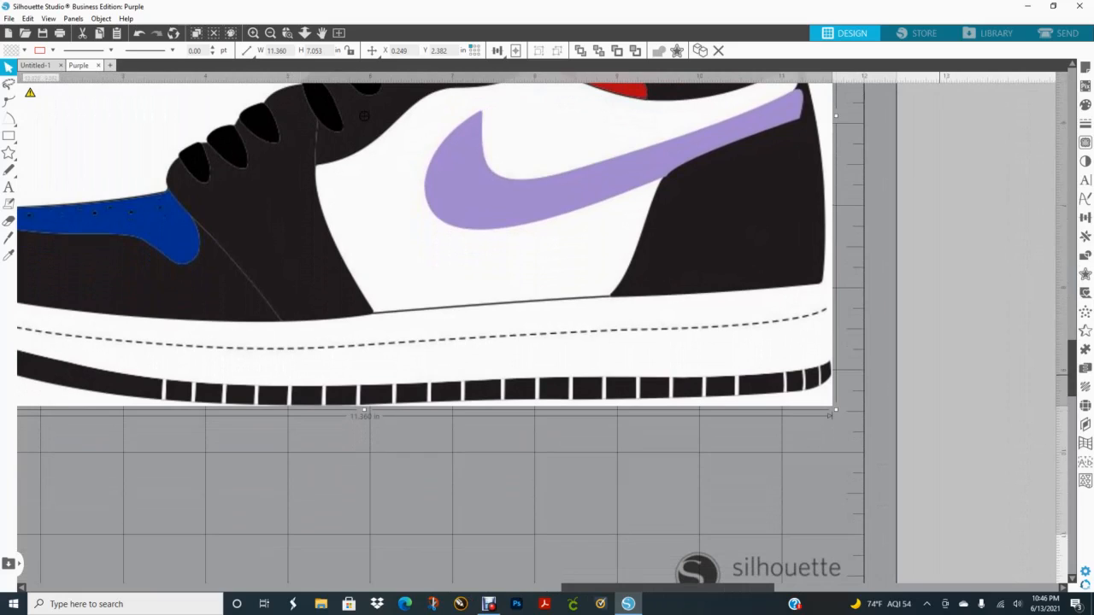
{"action": "mouse_move", "coordinate": [8, 135]}
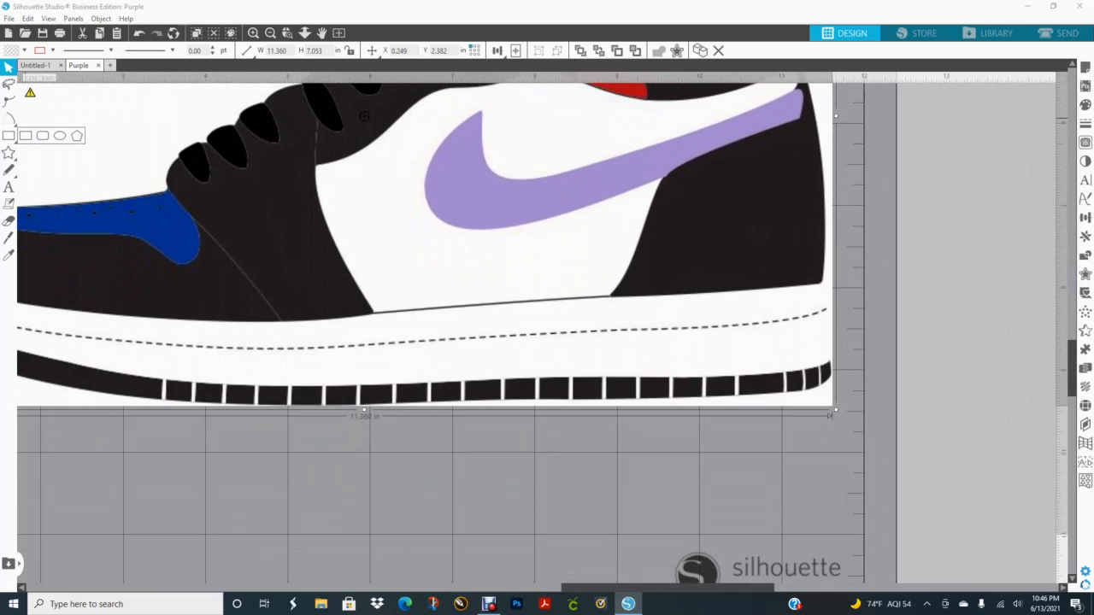
{"action": "left_click", "coordinate": [9, 118]}
{"action": "mouse_move", "coordinate": [152, 394]}
{"action": "left_mouse_down"}
{"action": "mouse_move", "coordinate": [827, 386]}
{"action": "mouse_move", "coordinate": [830, 373]}
{"action": "left_mouse_up"}
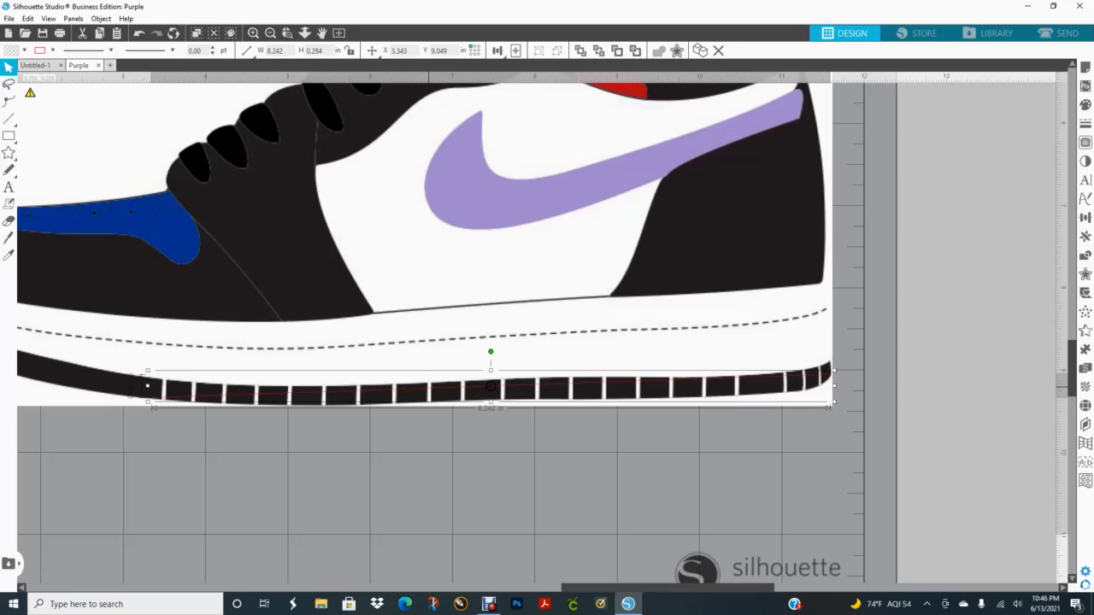
{"action": "left_click", "coordinate": [365, 115]}
{"action": "left_click", "coordinate": [430, 387]}
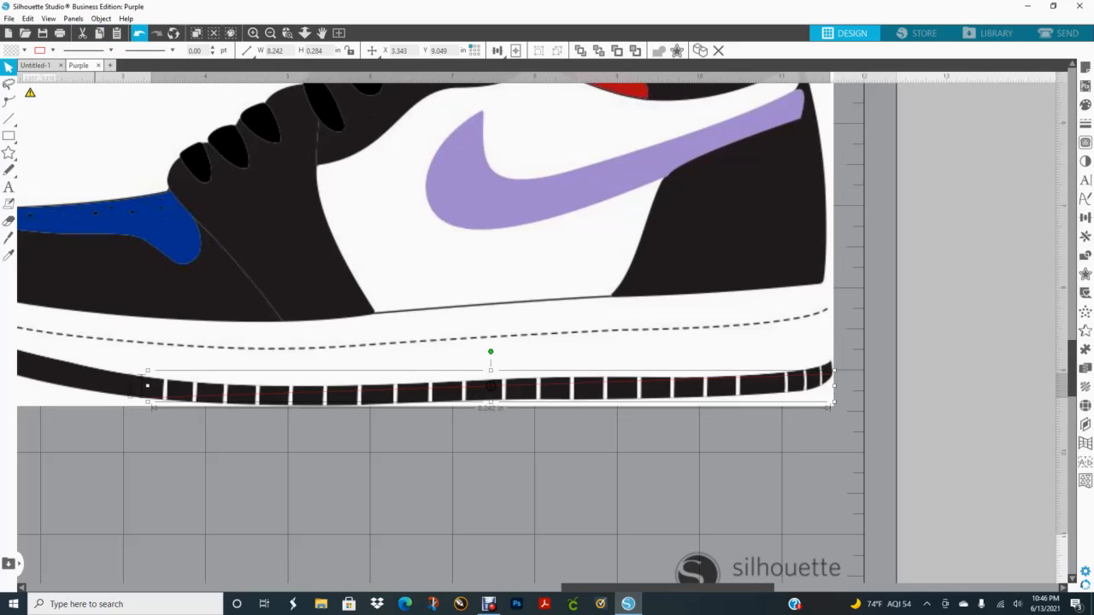
{"action": "left_click", "coordinate": [138, 33]}
{"action": "left_click", "coordinate": [139, 32]}
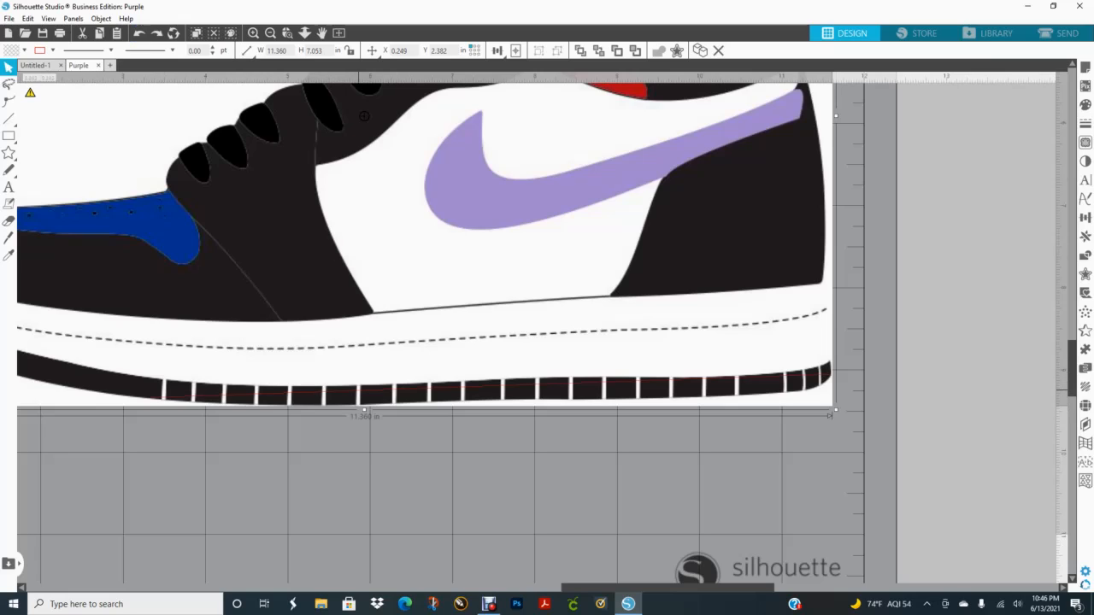
Open the sole line for point editing, add points in its front half and pull them onto the tread's bottom edge
{"action": "left_click", "coordinate": [490, 387]}
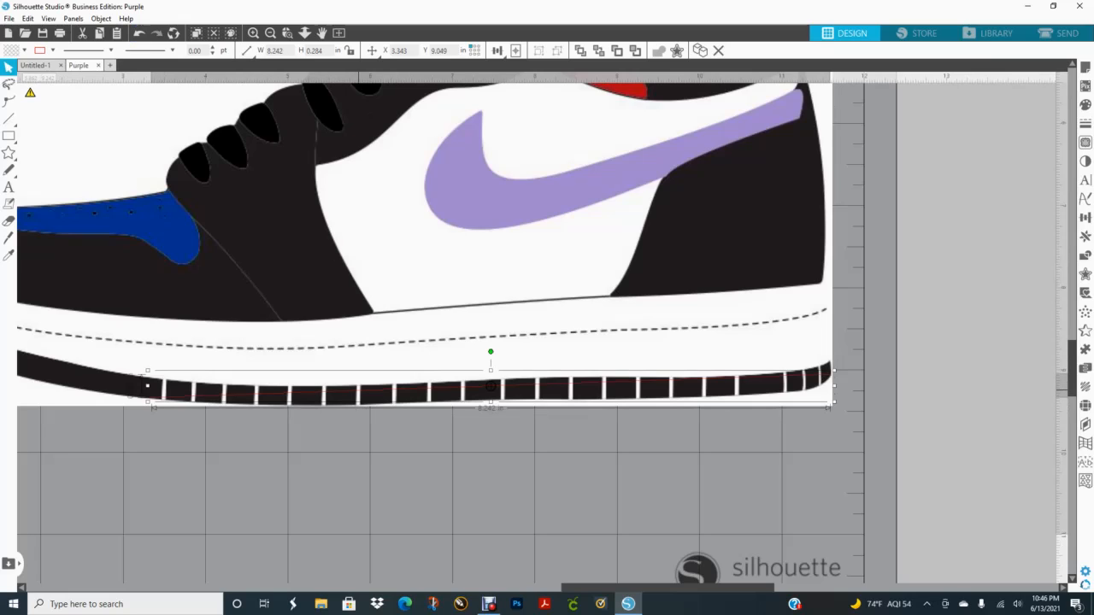
{"action": "double_click", "coordinate": [490, 386]}
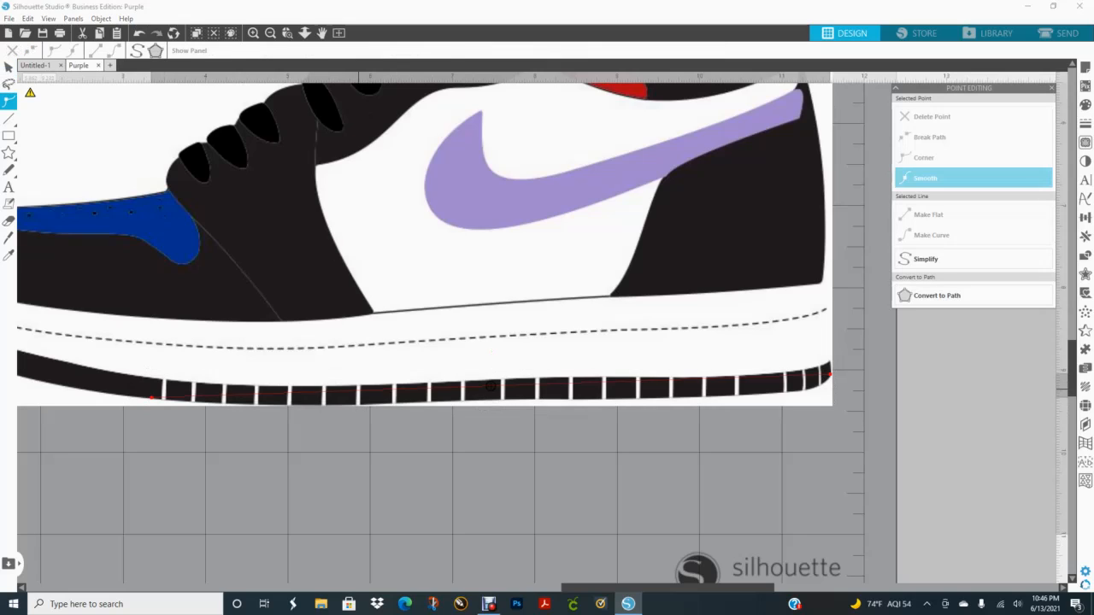
{"action": "left_click", "coordinate": [357, 390]}
{"action": "left_click_drag", "start_coordinate": [491, 385], "coordinate": [491, 389]}
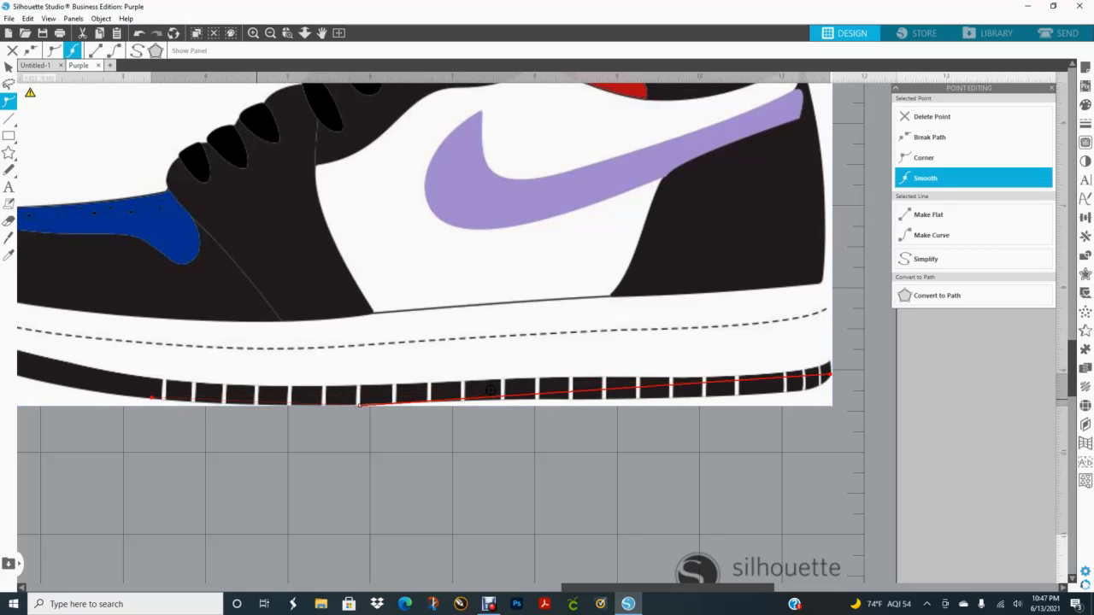
{"action": "left_click_drag", "start_coordinate": [255, 404], "coordinate": [257, 404]}
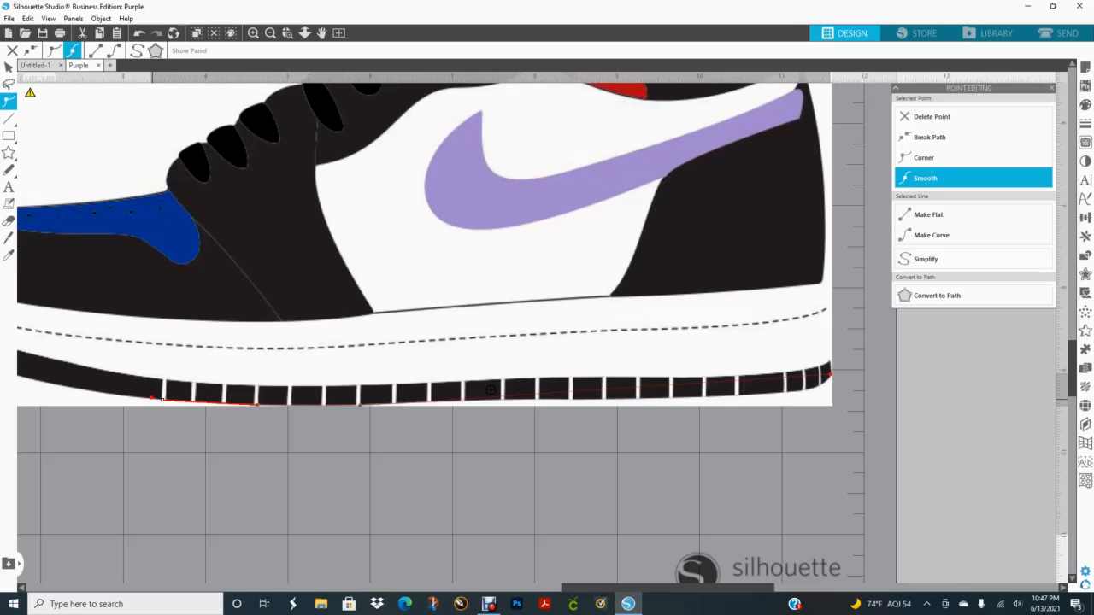
Add more points along the middle and rear of the sole line and pull them onto the tread's bottom edge
{"action": "left_click", "coordinate": [490, 390]}
{"action": "left_click", "coordinate": [489, 390]}
{"action": "left_click_drag", "start_coordinate": [503, 398], "coordinate": [645, 400]}
{"action": "key", "text": "ctrl+z"}
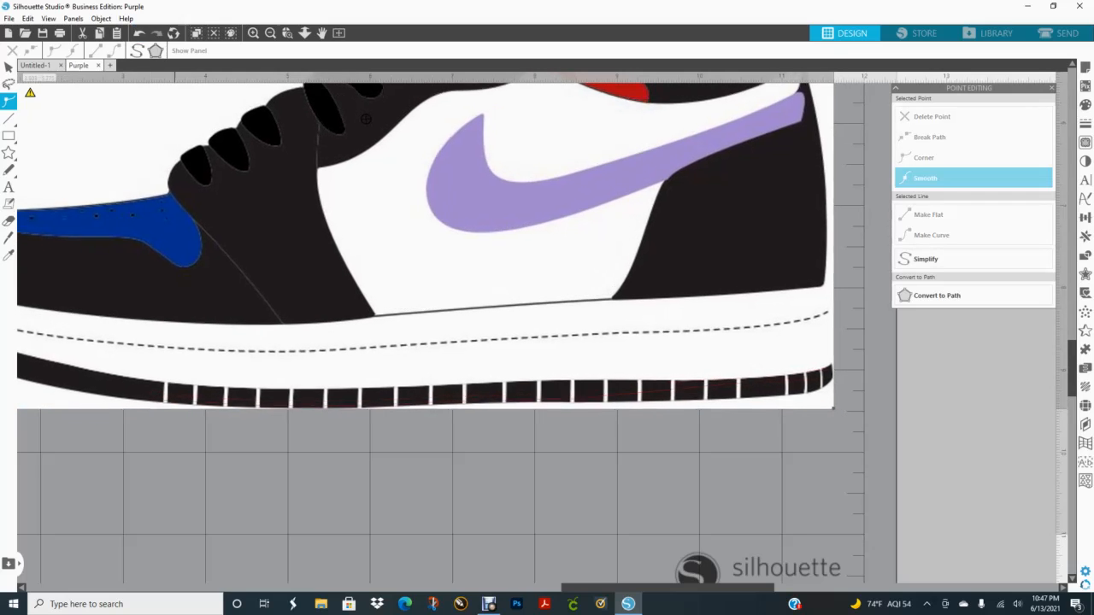
{"action": "left_click_drag", "start_coordinate": [638, 392], "coordinate": [642, 398]}
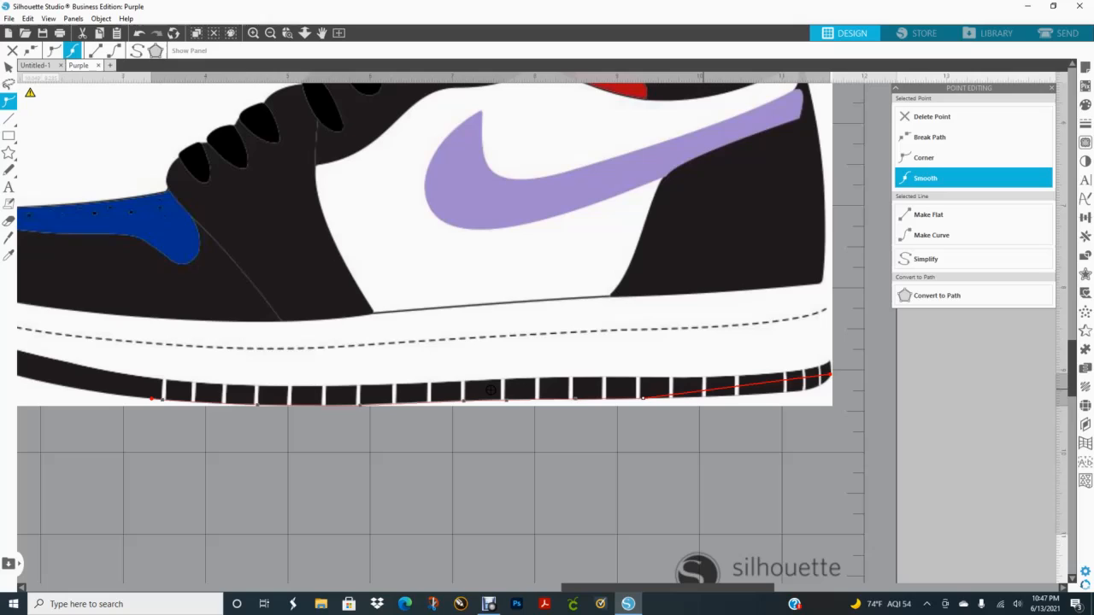
{"action": "left_click", "coordinate": [702, 390]}
{"action": "left_click_drag", "start_coordinate": [704, 391], "coordinate": [704, 395]}
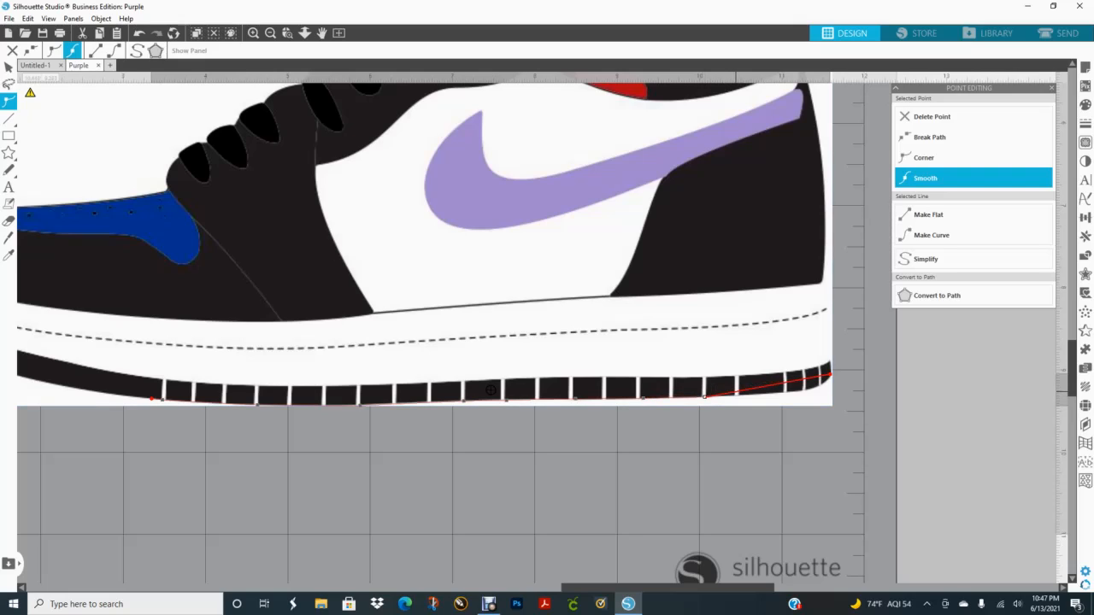
{"action": "left_click_drag", "start_coordinate": [736, 392], "coordinate": [738, 394]}
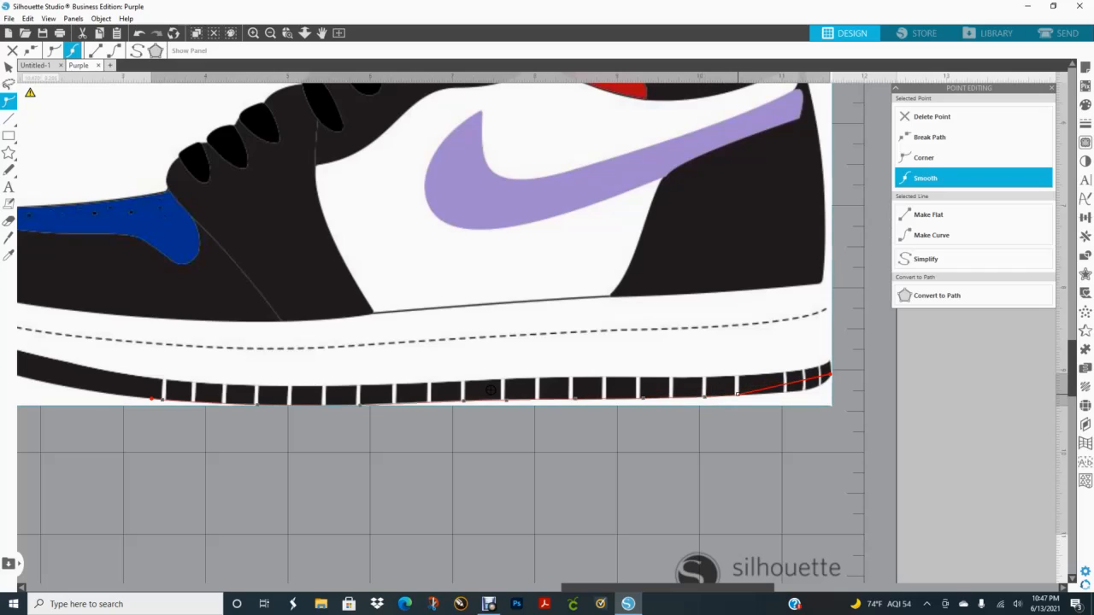
Shape the line around the heel's lower curve and extend its end up the midsole's back edge to the black upper
{"action": "left_click", "coordinate": [786, 384]}
{"action": "left_click_drag", "start_coordinate": [787, 383], "coordinate": [788, 392]}
{"action": "left_click", "coordinate": [805, 388]}
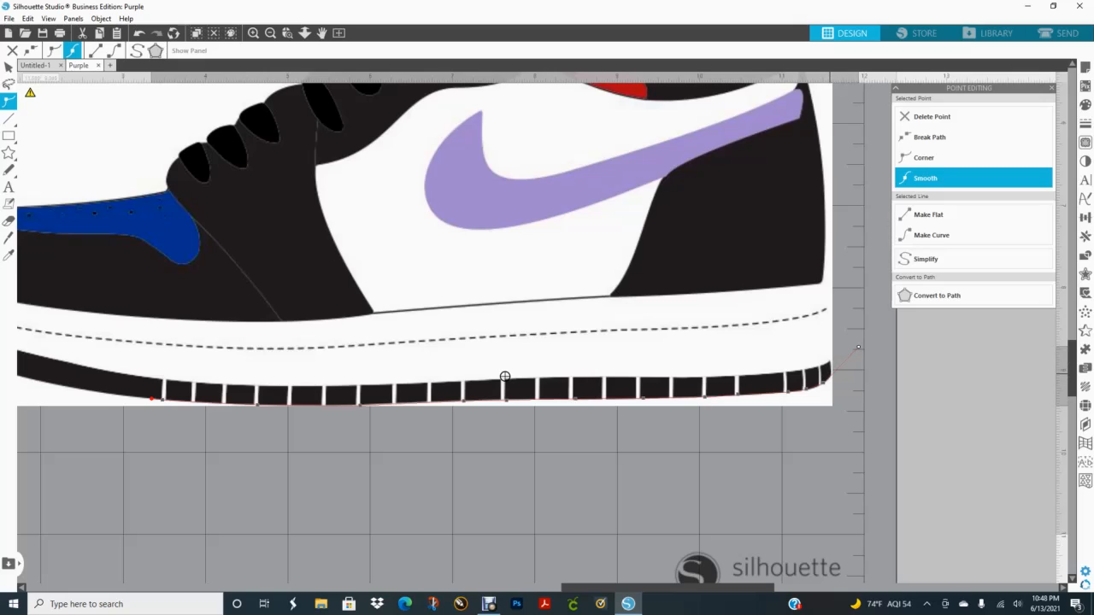
{"action": "left_click", "coordinate": [858, 347]}
{"action": "left_click", "coordinate": [506, 376]}
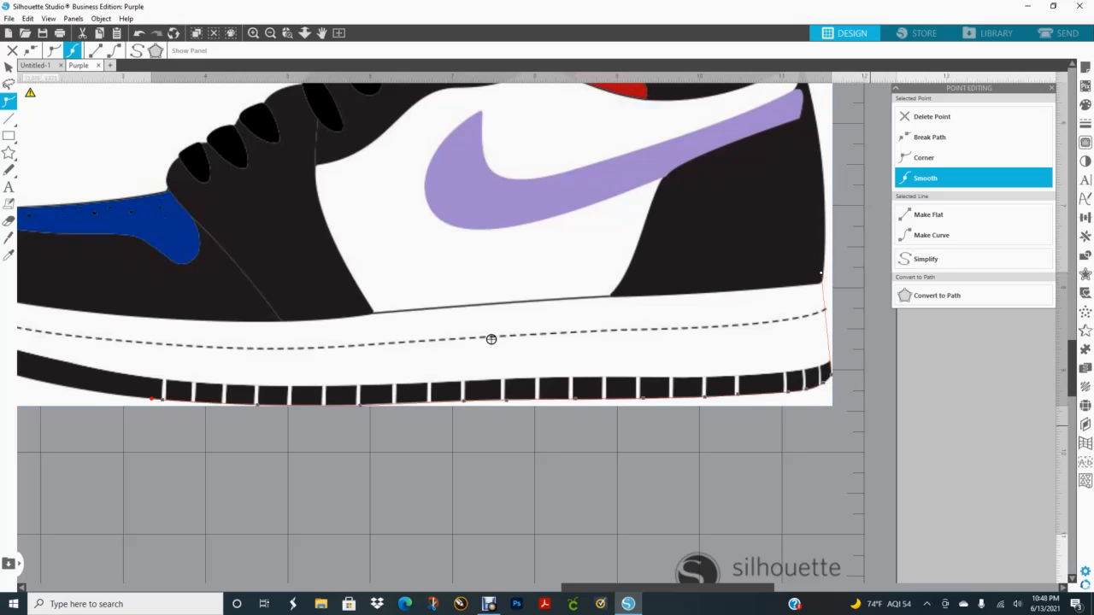
{"action": "key", "text": "Escape"}
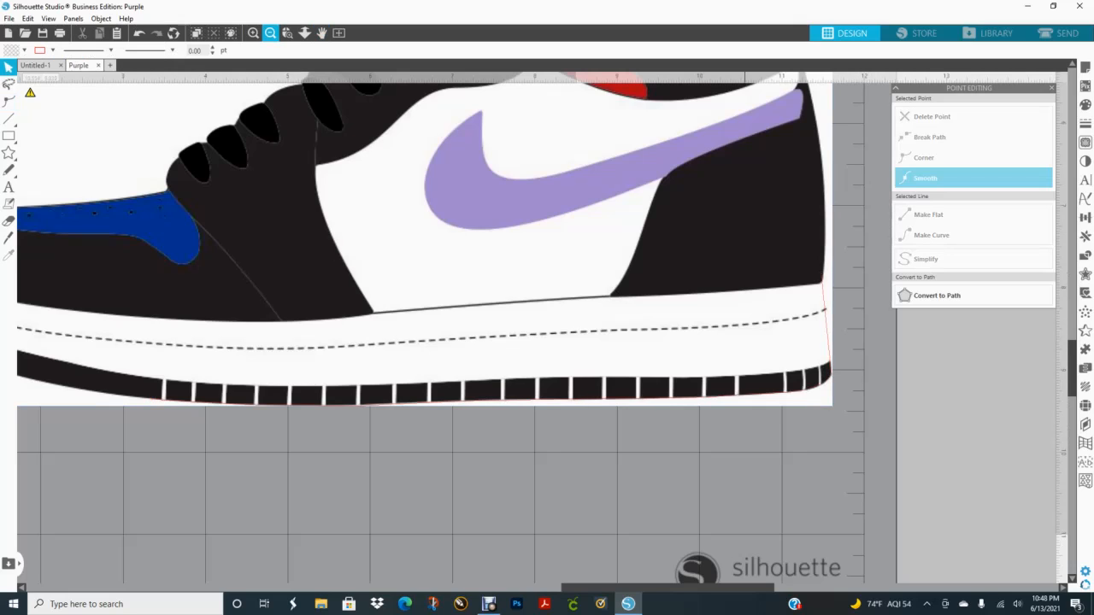
Select a trace area of about 13.6 by 8.0 in enclosing the whole sneaker image
{"action": "left_click", "coordinate": [270, 32]}
{"action": "left_click", "coordinate": [270, 33]}
{"action": "left_click", "coordinate": [270, 32]}
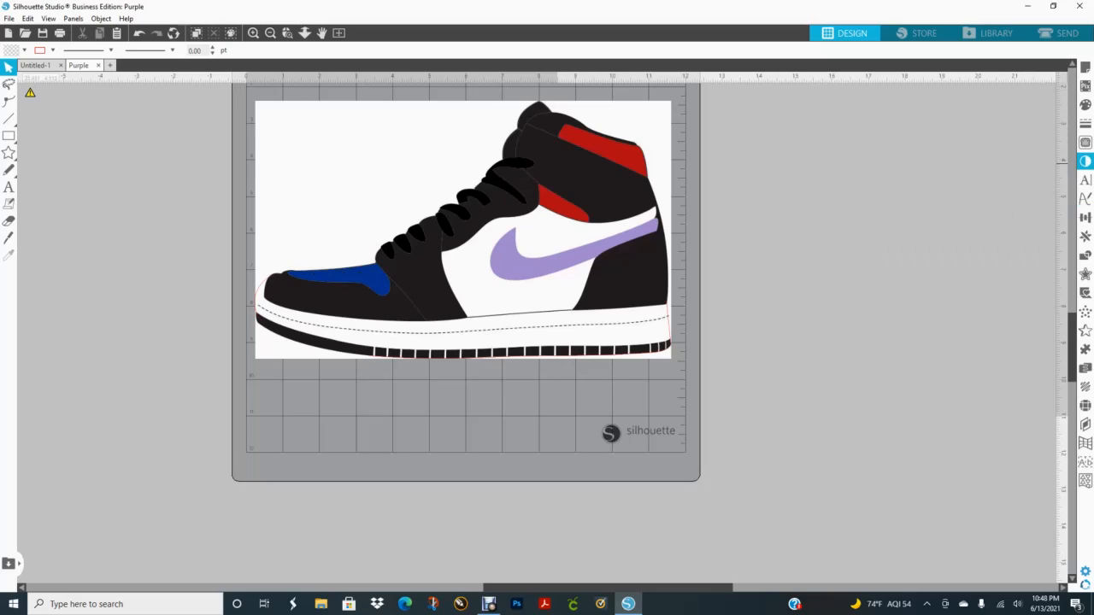
{"action": "left_click", "coordinate": [1086, 141]}
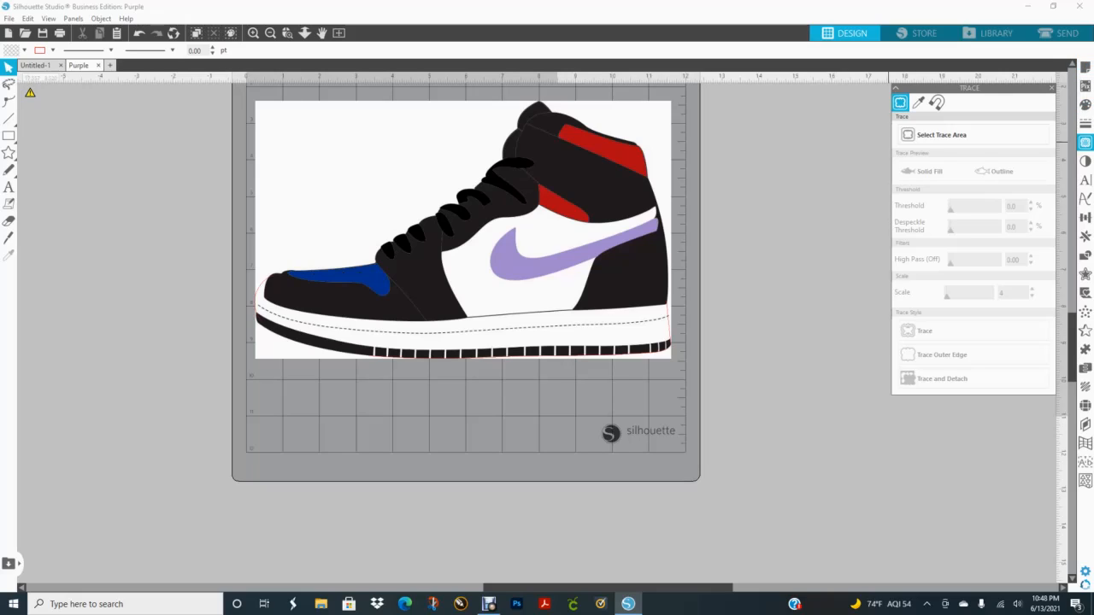
{"action": "left_click", "coordinate": [941, 134]}
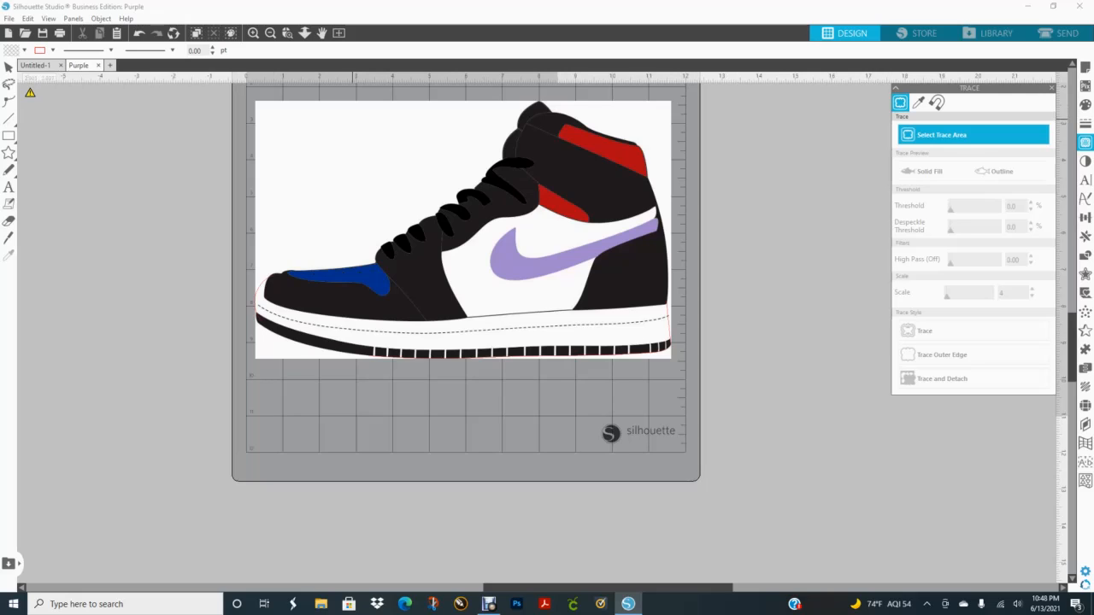
{"action": "mouse_move", "coordinate": [212, 94]}
{"action": "left_mouse_down"}
{"action": "mouse_move", "coordinate": [711, 129]}
{"action": "mouse_move", "coordinate": [704, 410]}
{"action": "mouse_move", "coordinate": [711, 381]}
{"action": "left_mouse_up"}
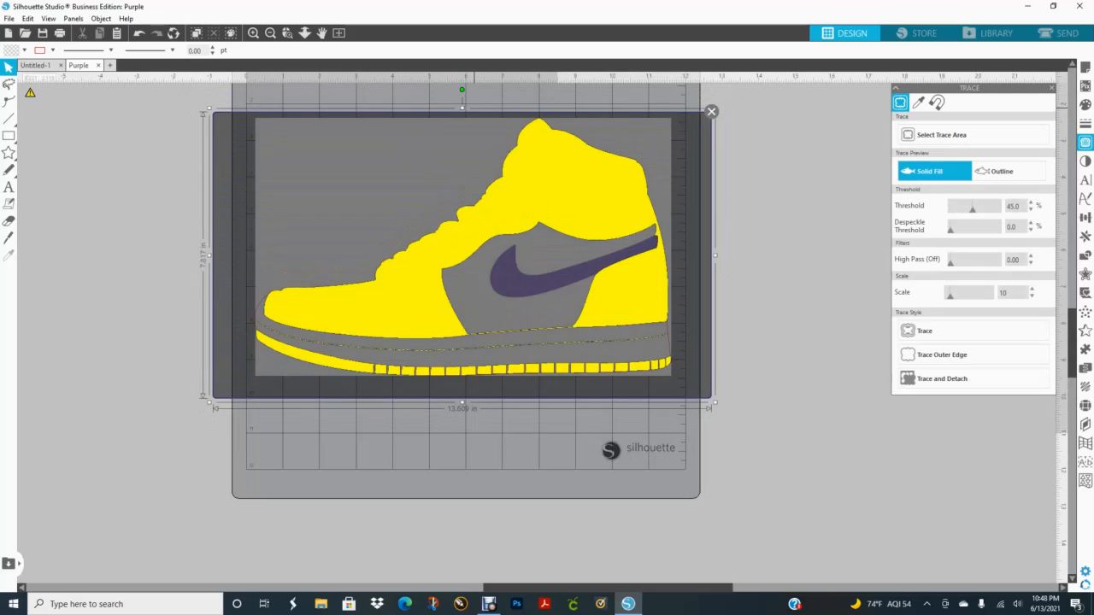
{"action": "left_click_drag", "start_coordinate": [462, 108], "coordinate": [464, 103]}
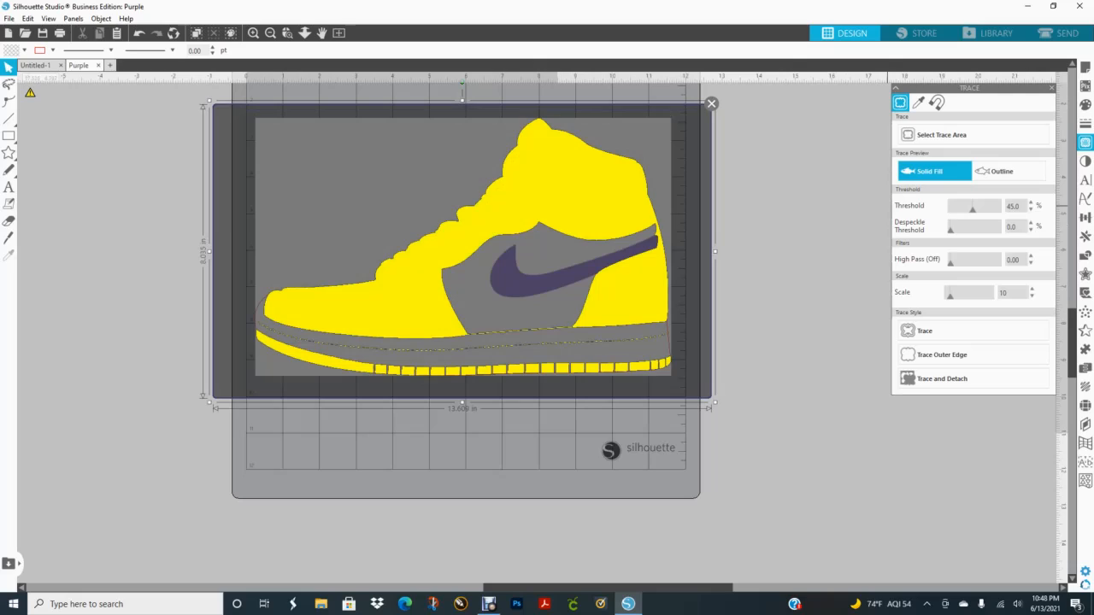
Trace and detach the sneaker at a 92% threshold and delete the leftover white background pieces
{"action": "left_click_drag", "start_coordinate": [972, 207], "coordinate": [997, 207]}
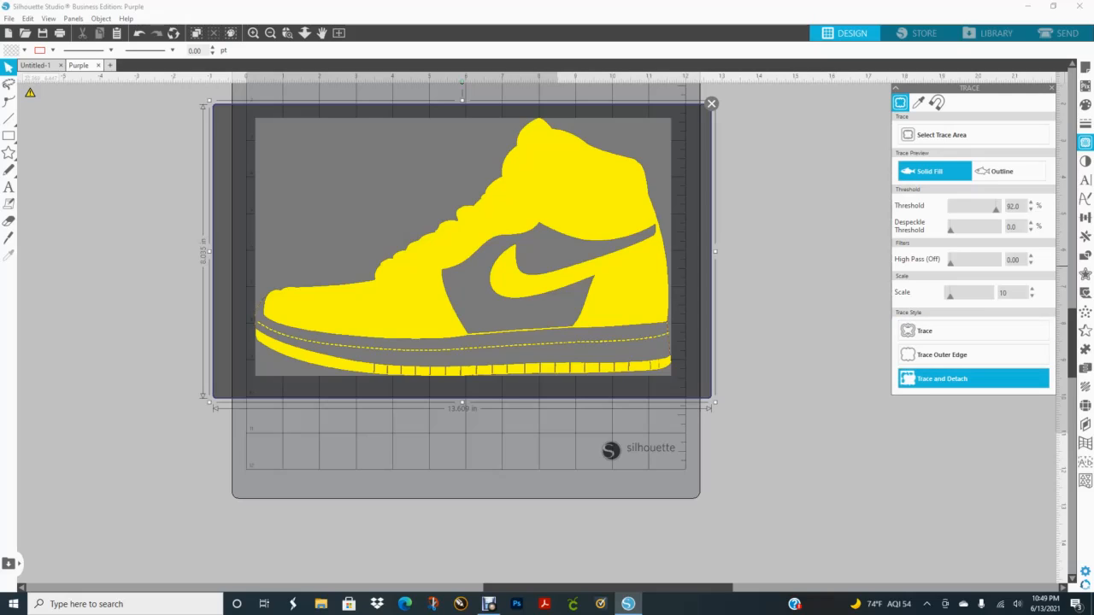
{"action": "left_click", "coordinate": [942, 379]}
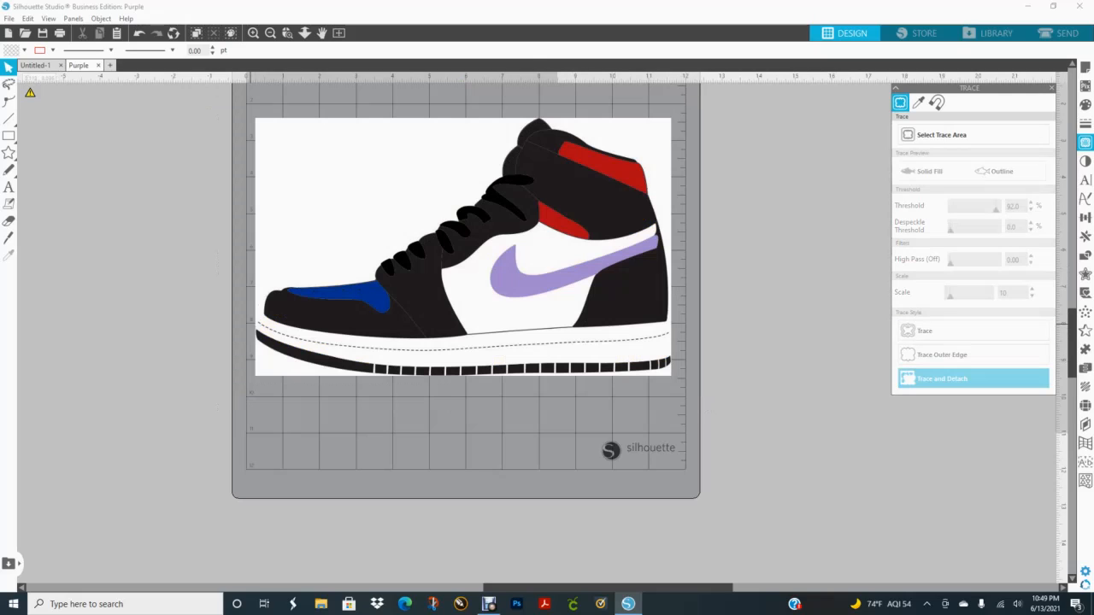
{"action": "left_click", "coordinate": [396, 215]}
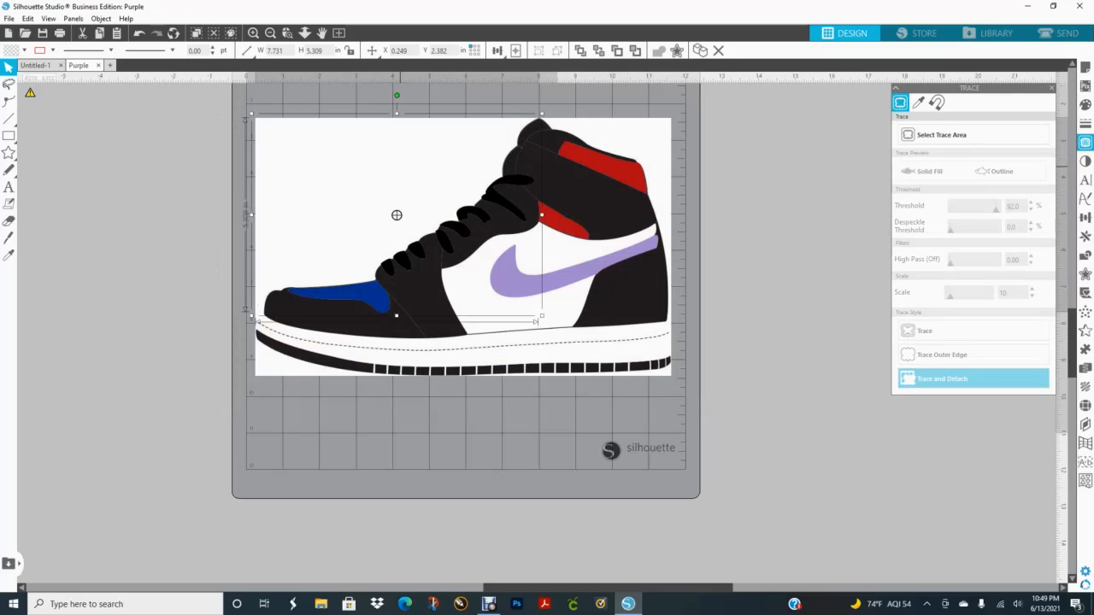
{"action": "key", "text": "Delete"}
{"action": "key", "text": "Delete"}
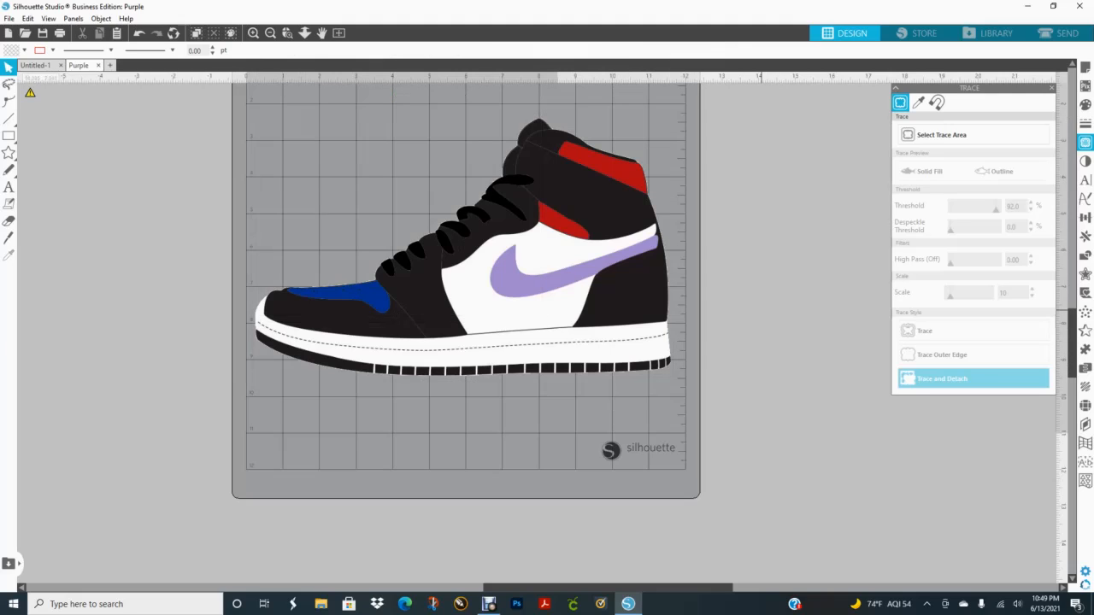
Select the whole detached sneaker and move it down about 1.14 in on the mat, to Y 3.518 in
{"action": "key", "text": "ctrl+a"}
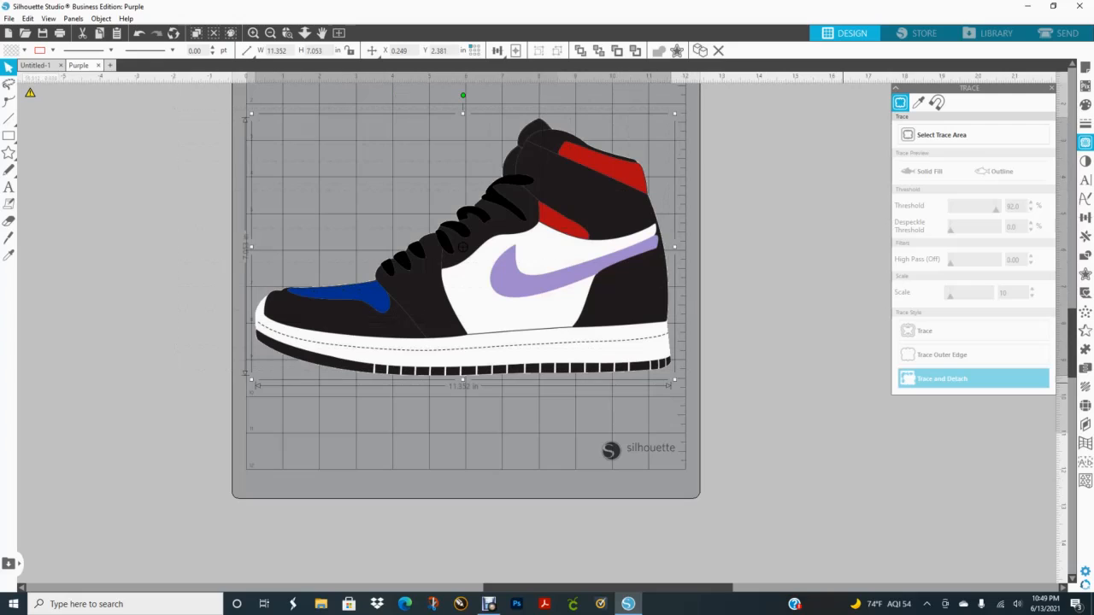
{"action": "left_click_drag", "start_coordinate": [217, 106], "coordinate": [748, 360]}
{"action": "left_click_drag", "start_coordinate": [593, 291], "coordinate": [593, 333]}
{"action": "left_click", "coordinate": [183, 168]}
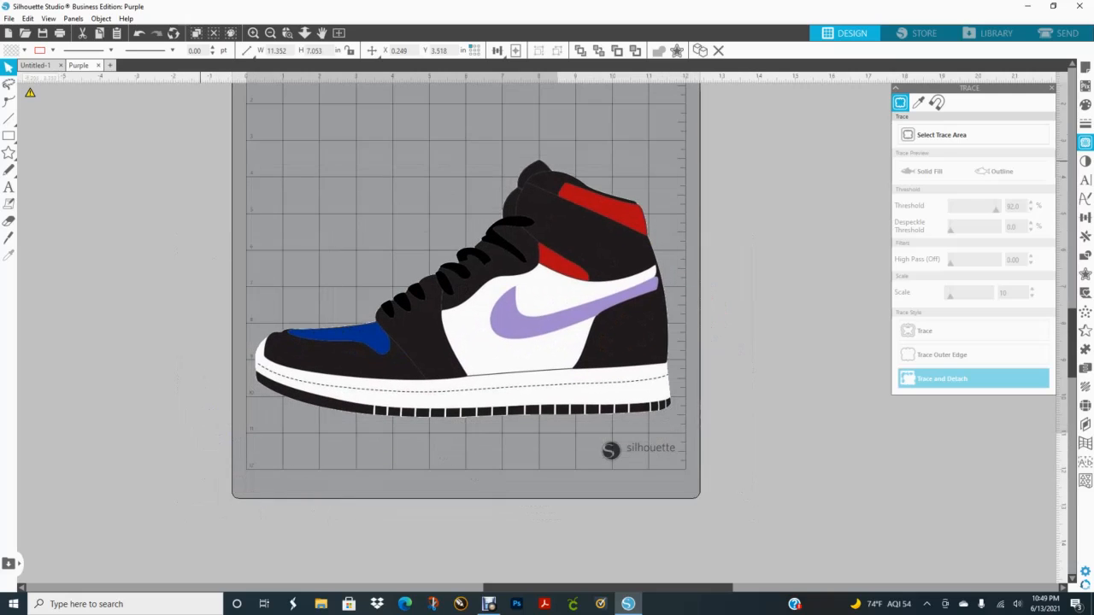
{"action": "left_click_drag", "start_coordinate": [222, 131], "coordinate": [639, 367]}
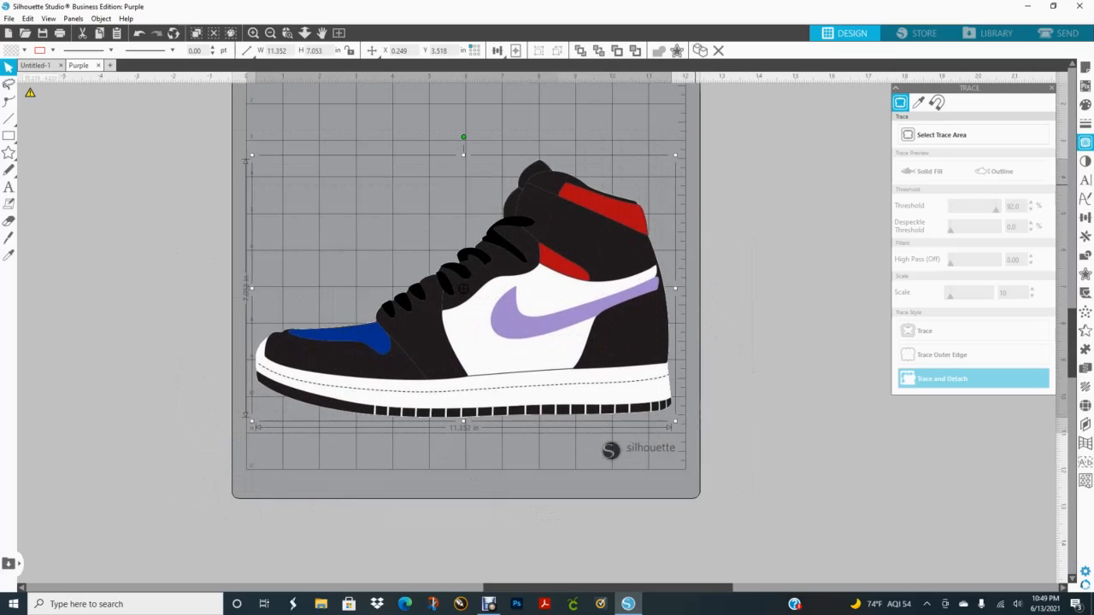
Set the page transparency to 0% and move the sneaker up to X 0.343 in, Y 0.965 in
{"action": "scroll", "coordinate": [466, 325], "scroll_direction": "up", "scroll_amount": 3}
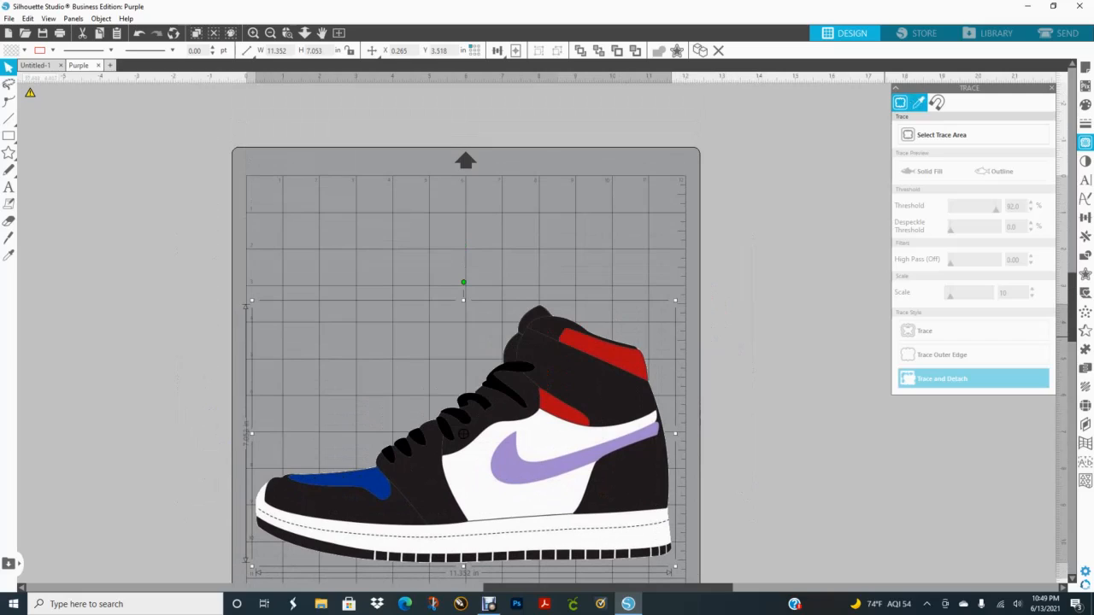
{"action": "left_click", "coordinate": [1085, 68]}
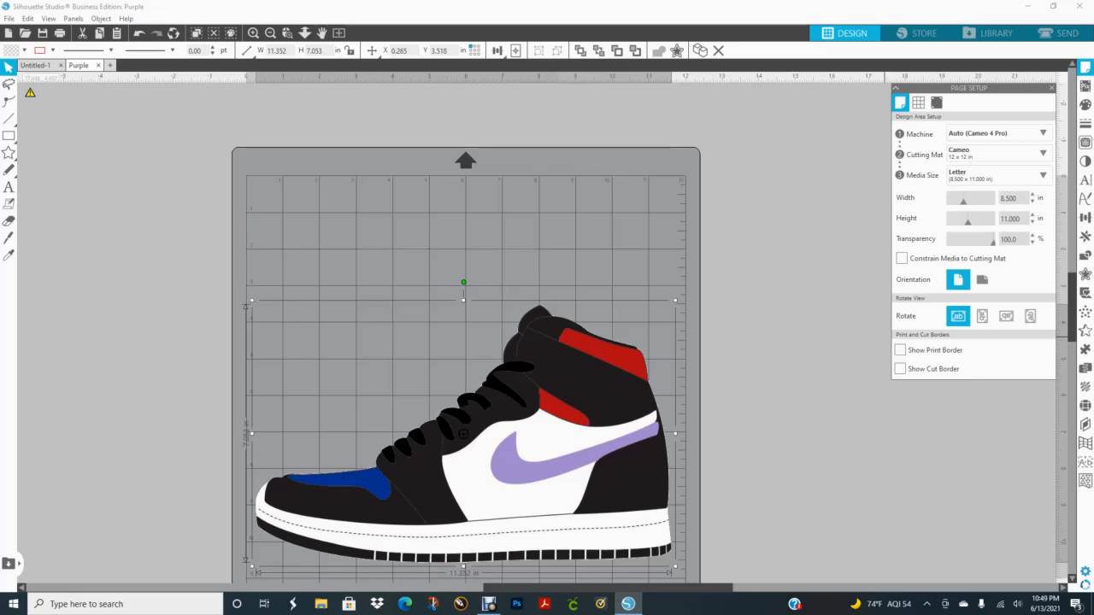
{"action": "left_click_drag", "start_coordinate": [992, 241], "coordinate": [949, 241]}
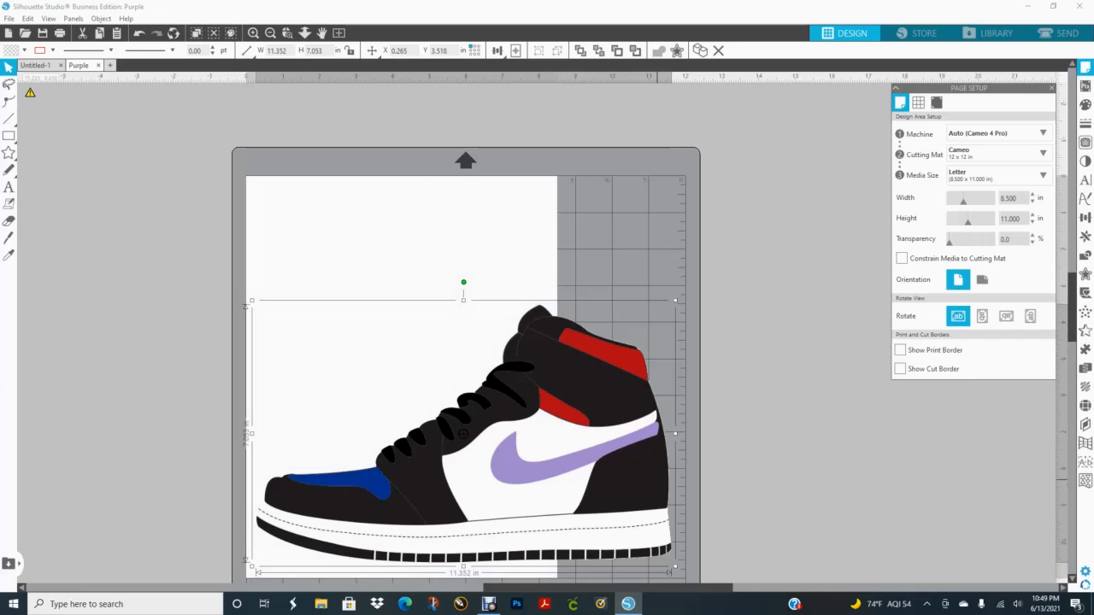
{"action": "left_click_drag", "start_coordinate": [594, 419], "coordinate": [597, 326]}
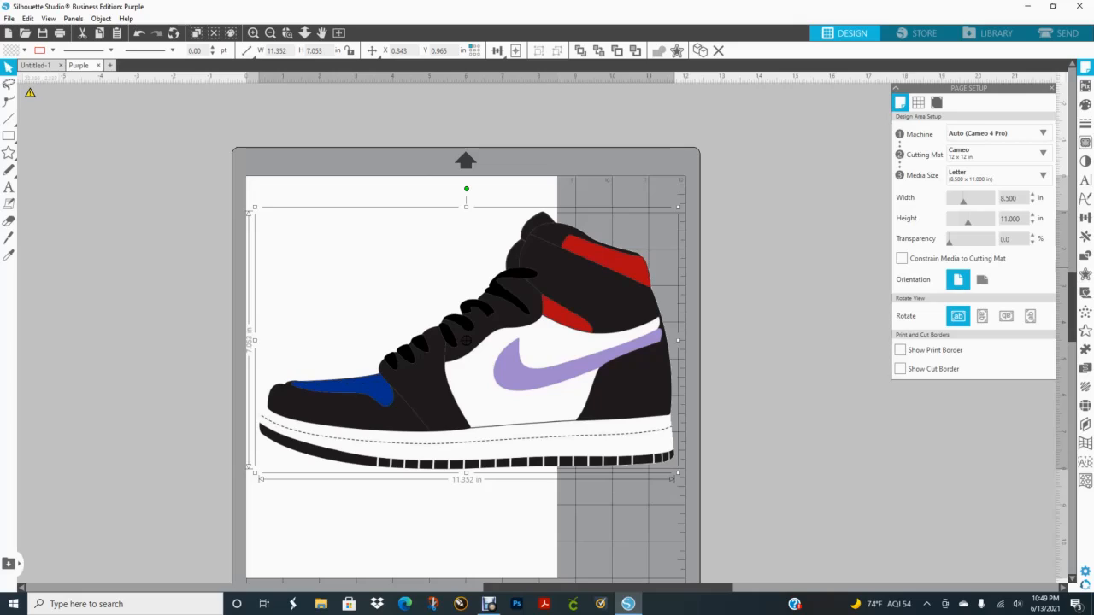
Apply a 0.000 in offset with rounded corners around the sneaker
{"action": "left_click", "coordinate": [1085, 273]}
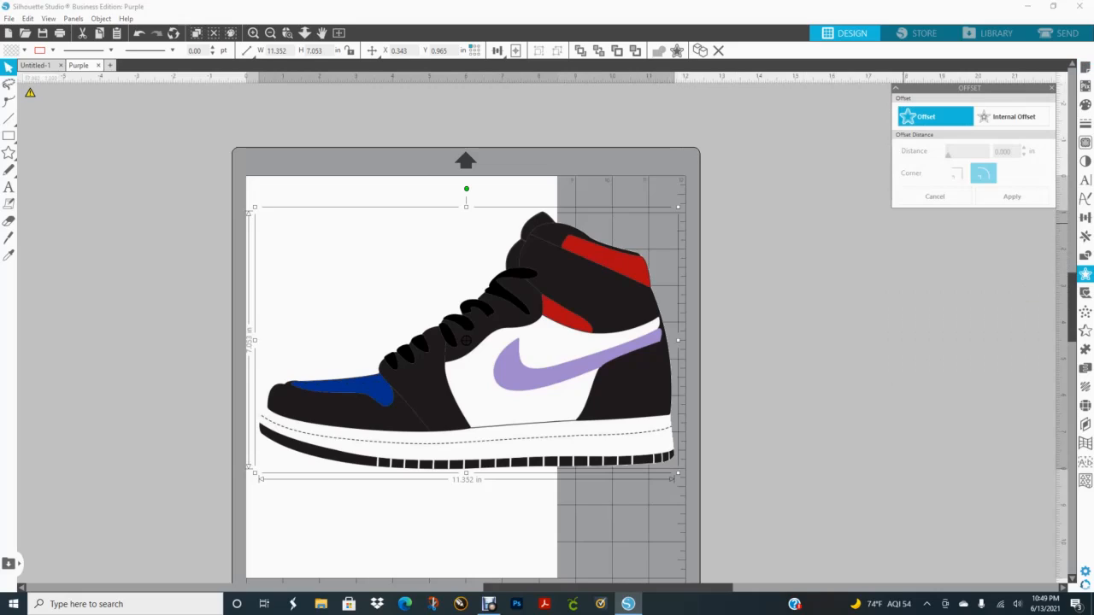
{"action": "left_click", "coordinate": [932, 117]}
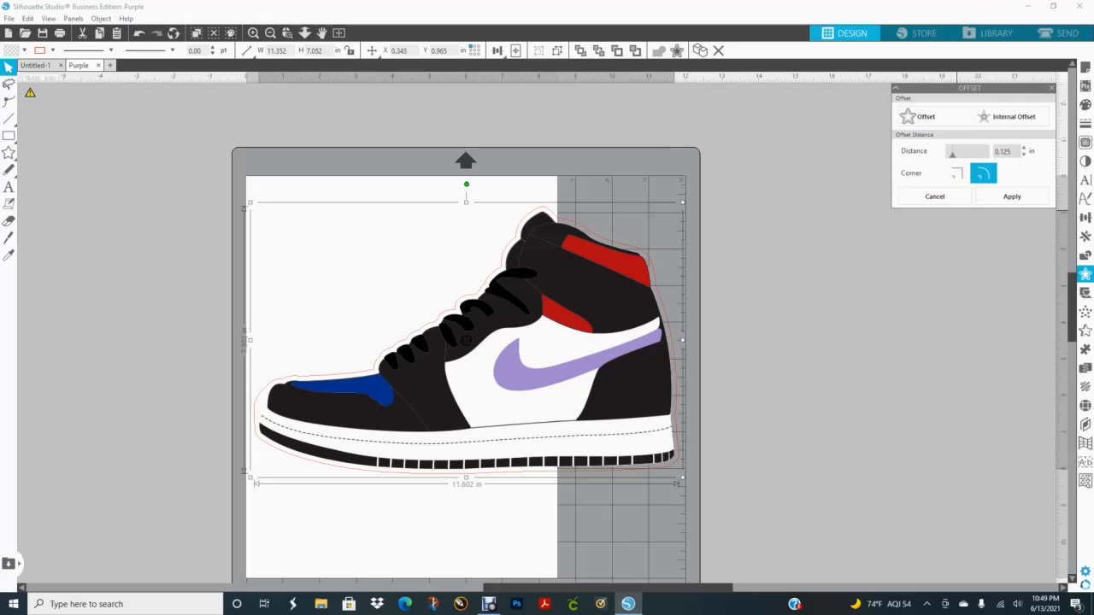
{"action": "left_click", "coordinate": [934, 195]}
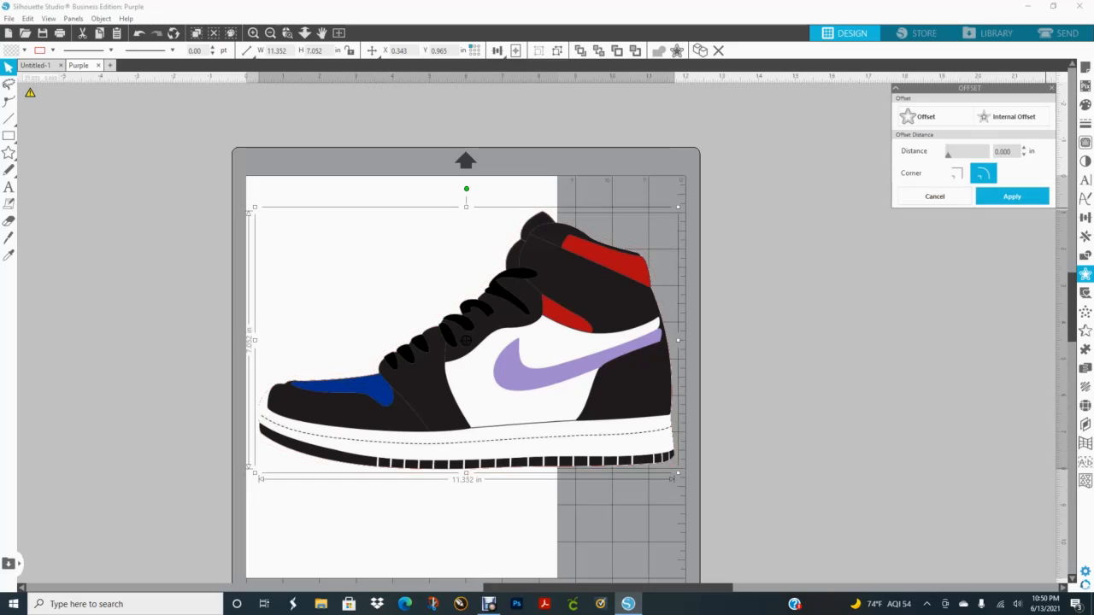
Fill the offset outline with black, set its line colour to black, and deselect it
{"action": "left_click", "coordinate": [1085, 105]}
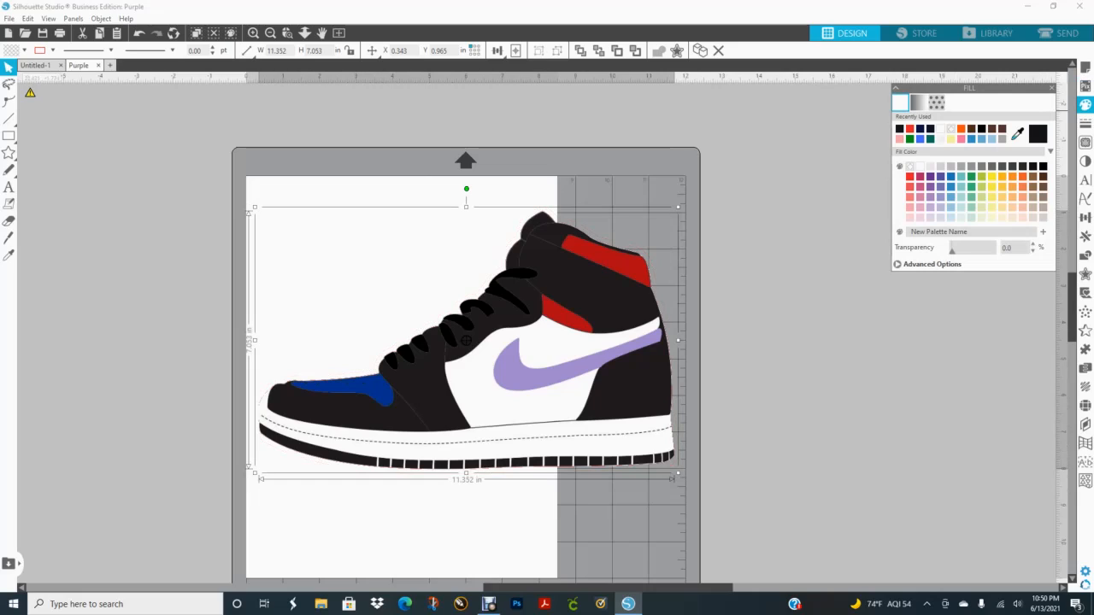
{"action": "left_click", "coordinate": [1085, 124]}
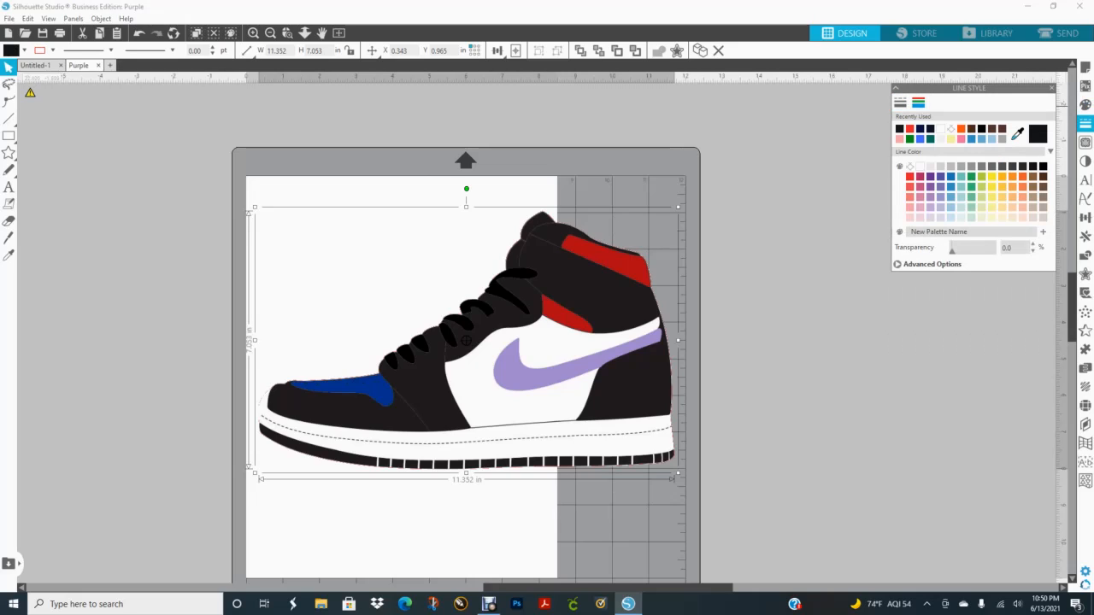
{"action": "key", "text": "Escape"}
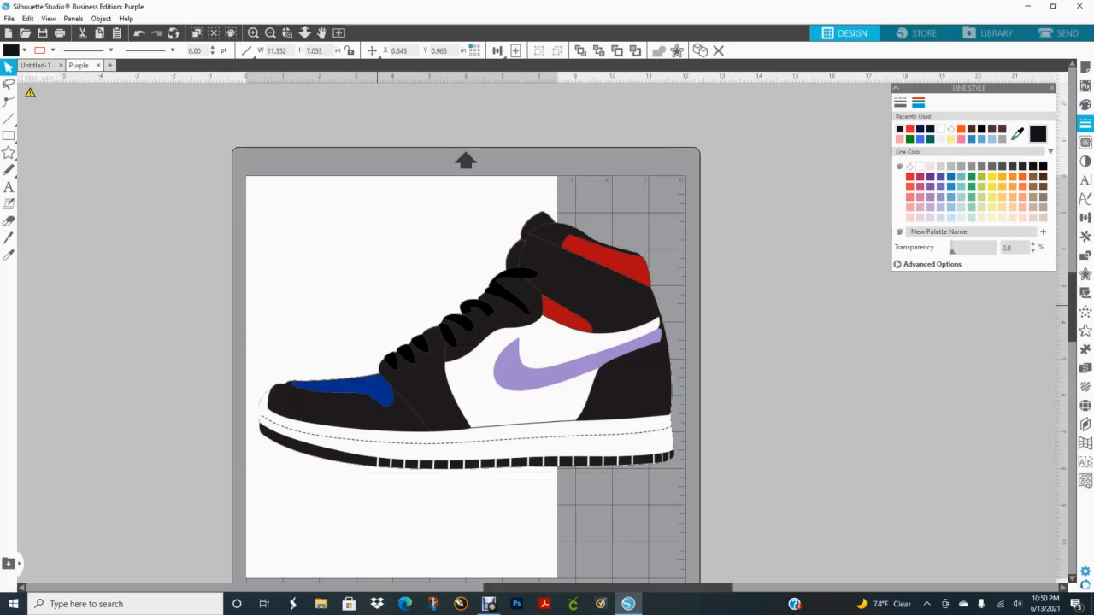
Group the sneaker with its offset and scale the group down to about 7.604 in wide so it fits the page
{"action": "key", "text": "ctrl+a"}
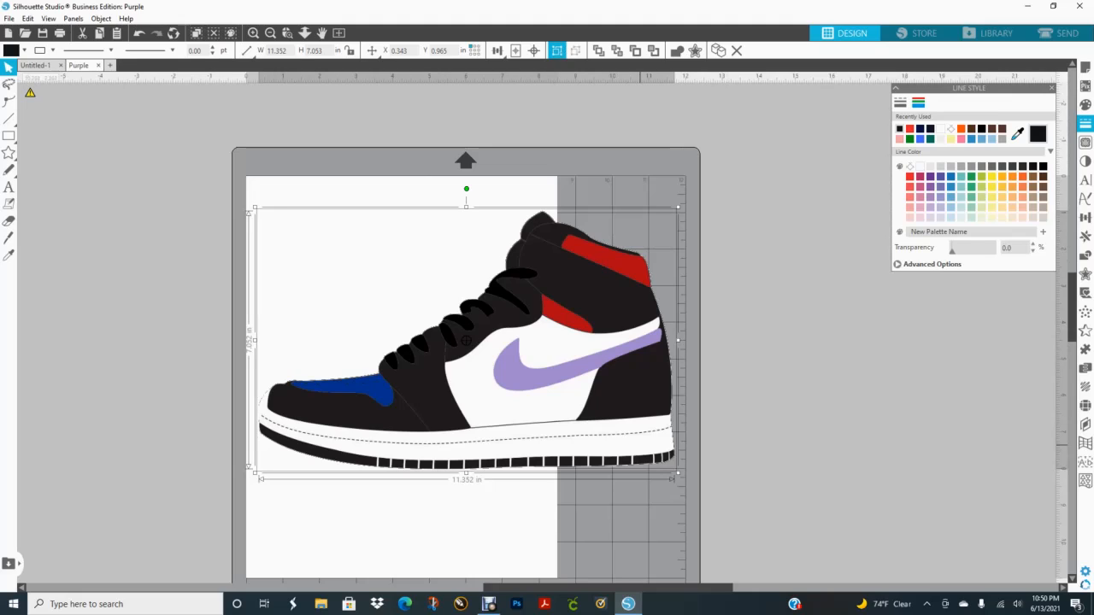
{"action": "right_click", "coordinate": [598, 269]}
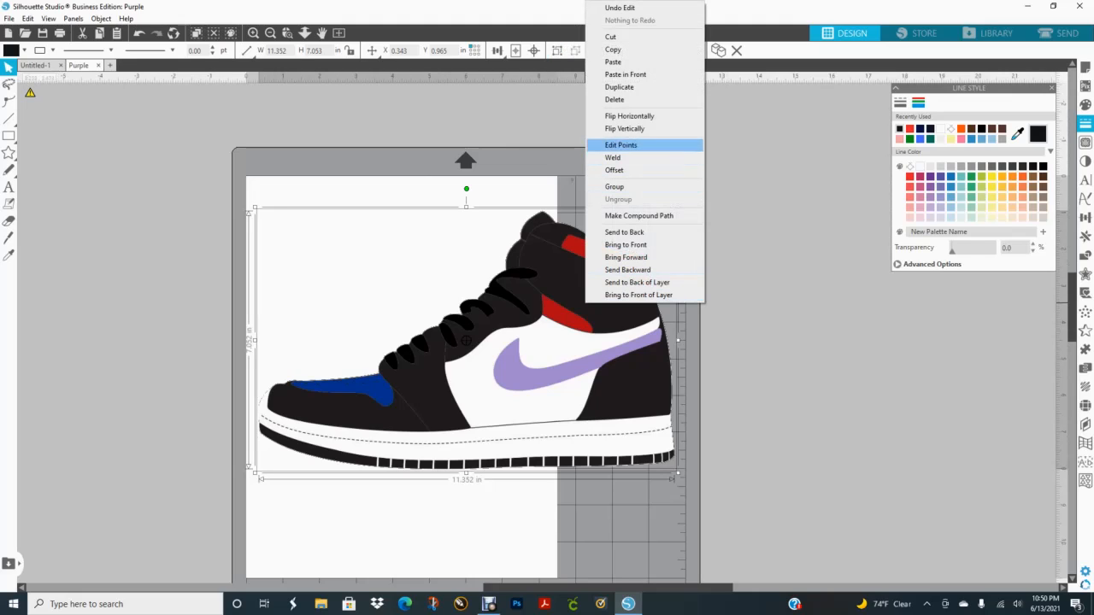
{"action": "left_click", "coordinate": [615, 187]}
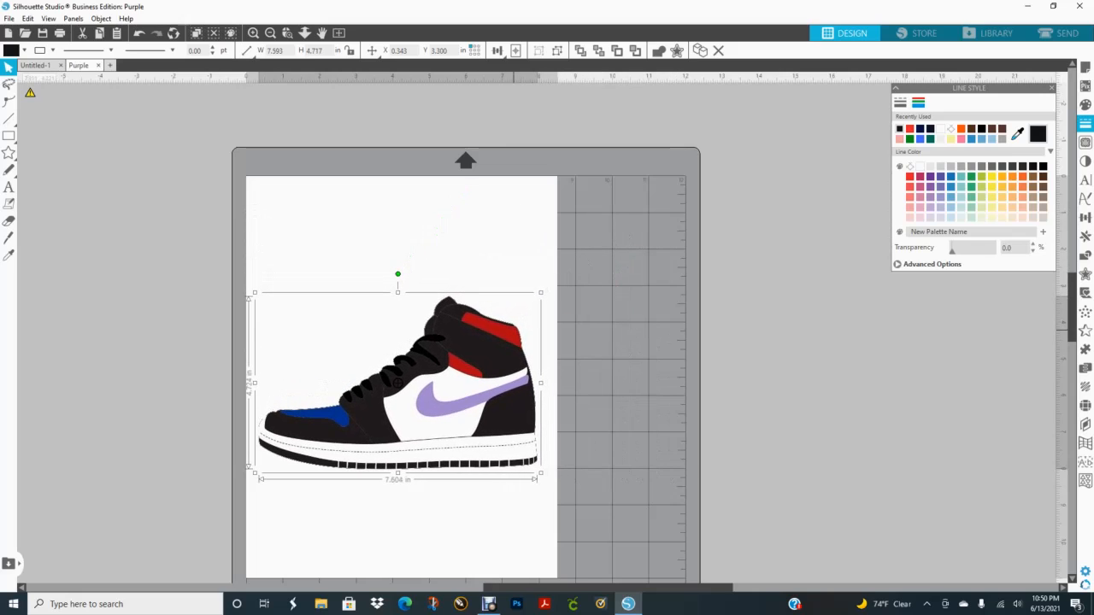
{"action": "left_click_drag", "start_coordinate": [511, 456], "coordinate": [552, 455]}
{"action": "left_click", "coordinate": [174, 158]}
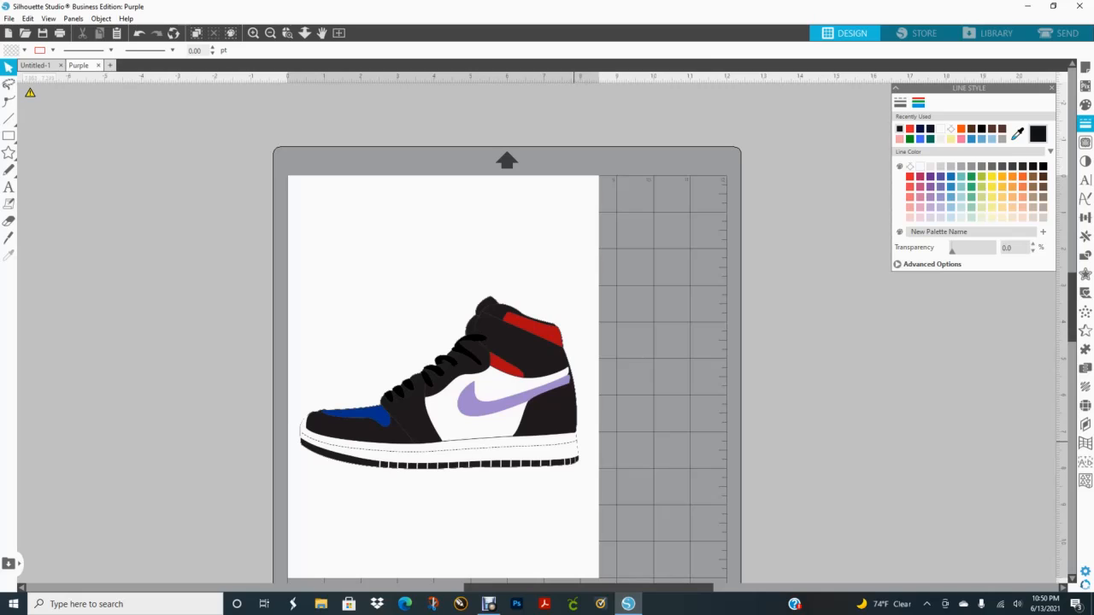
Ungroup the sneaker from its black offset and set the unfilled sneaker image's line thickness to 4.25 pt
{"action": "left_click", "coordinate": [563, 409]}
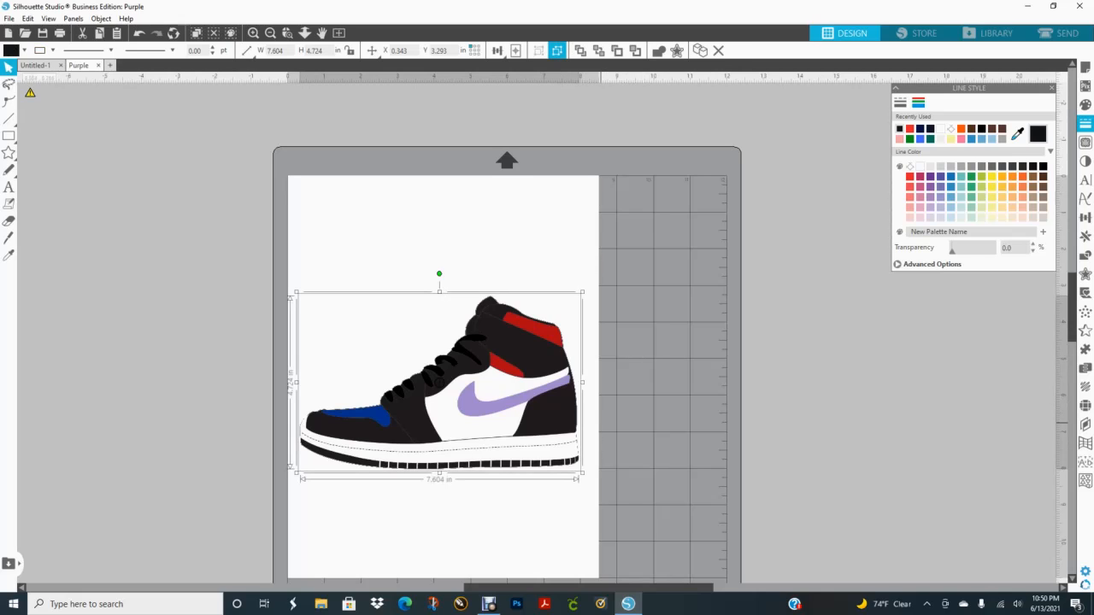
{"action": "key", "text": "Escape"}
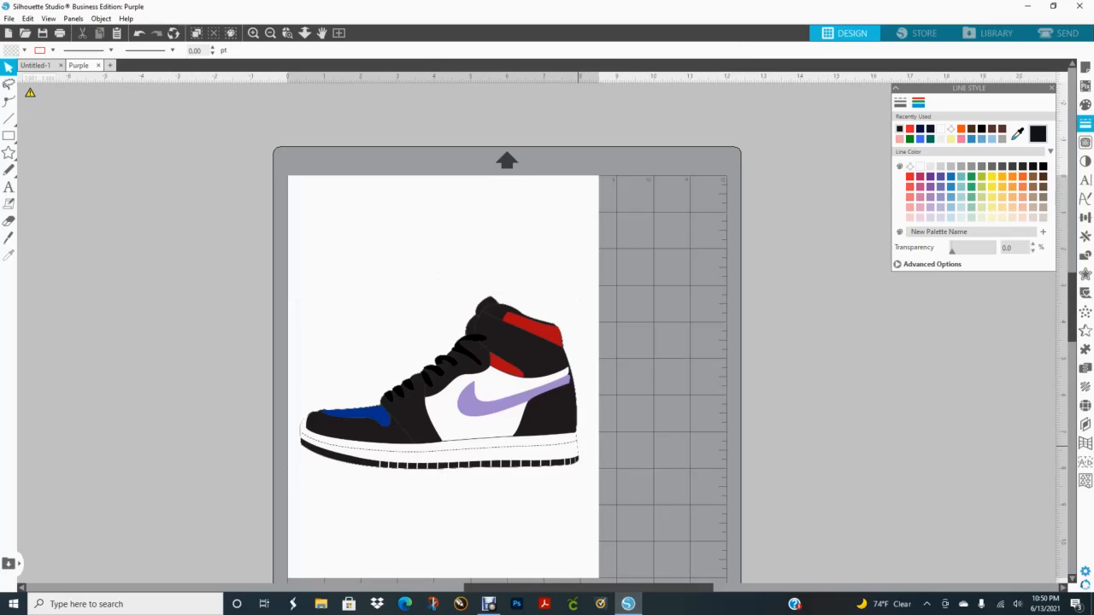
{"action": "left_click", "coordinate": [577, 446]}
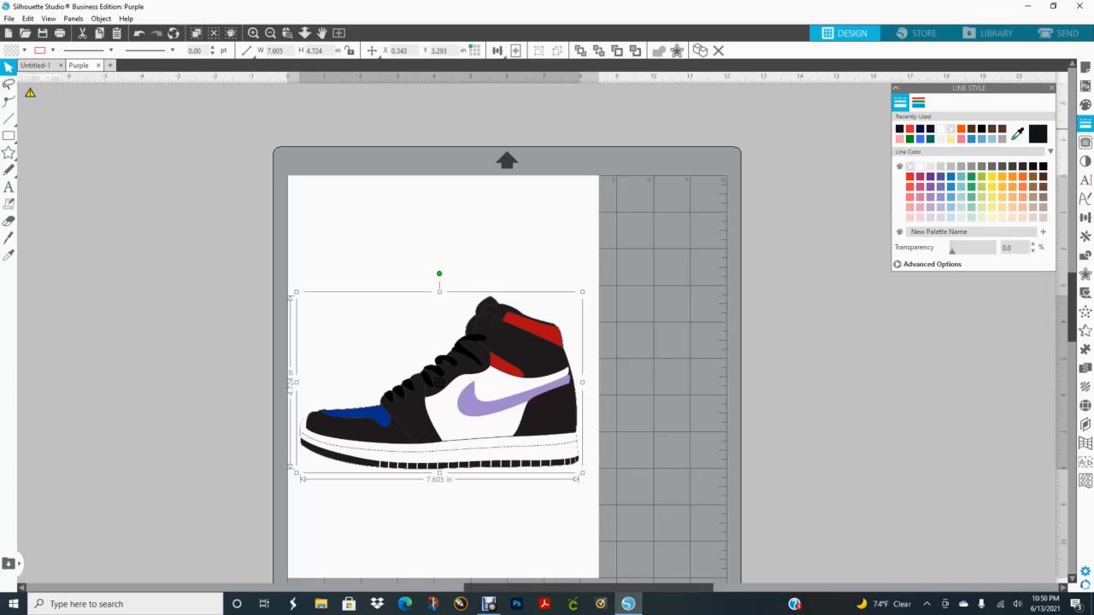
{"action": "left_click", "coordinate": [900, 102]}
{"action": "left_click_drag", "start_coordinate": [952, 156], "coordinate": [959, 156]}
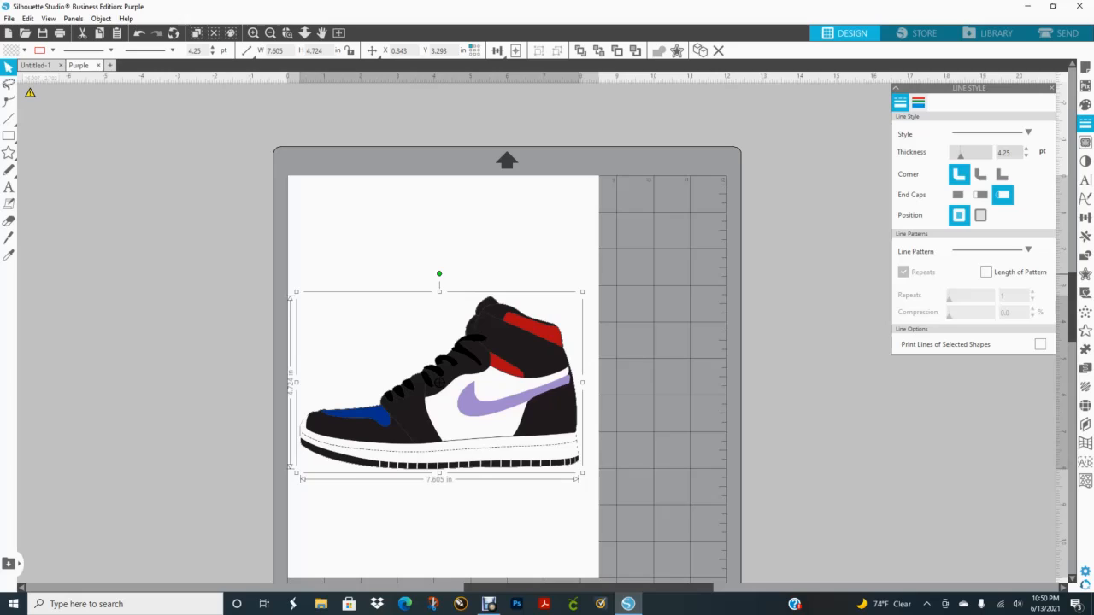
Select both the sneaker image and its black offset and group them
{"action": "left_click", "coordinate": [745, 258]}
{"action": "left_click_drag", "start_coordinate": [286, 245], "coordinate": [638, 507]}
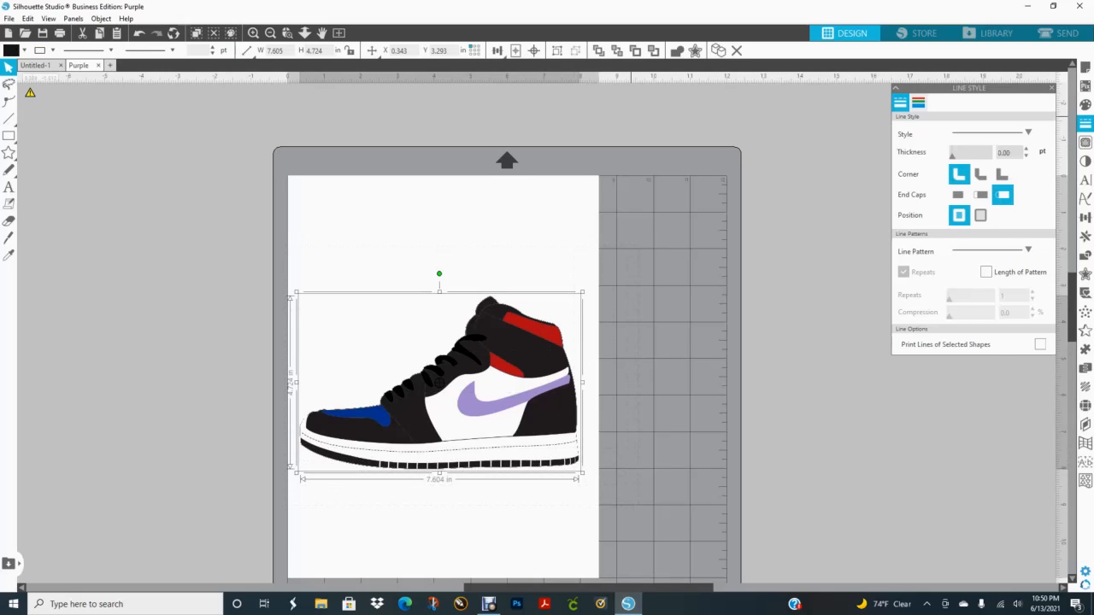
{"action": "left_click", "coordinate": [556, 50]}
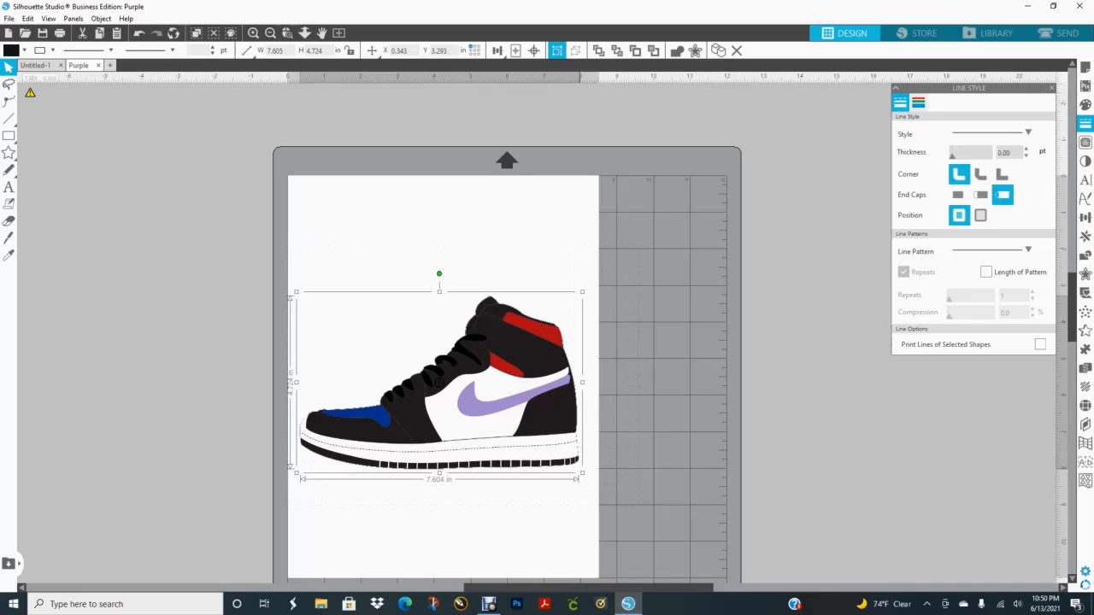
Prepare a save to the hard drive as PNG with Transparent Background at 150 dots per inch, and cancel the export
{"action": "left_click", "coordinate": [8, 18]}
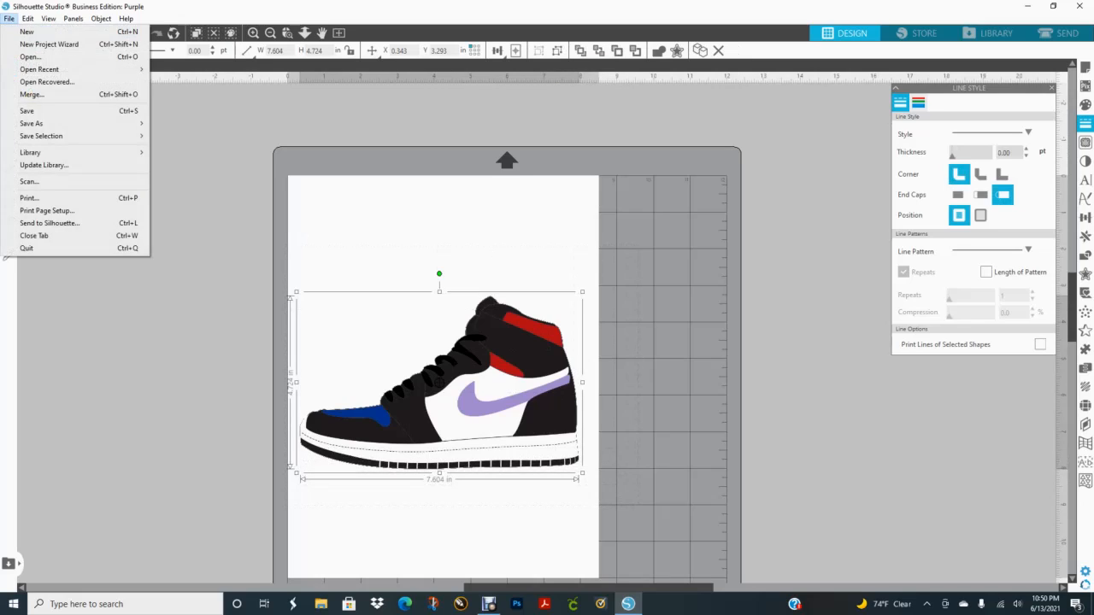
{"action": "mouse_move", "coordinate": [28, 19]}
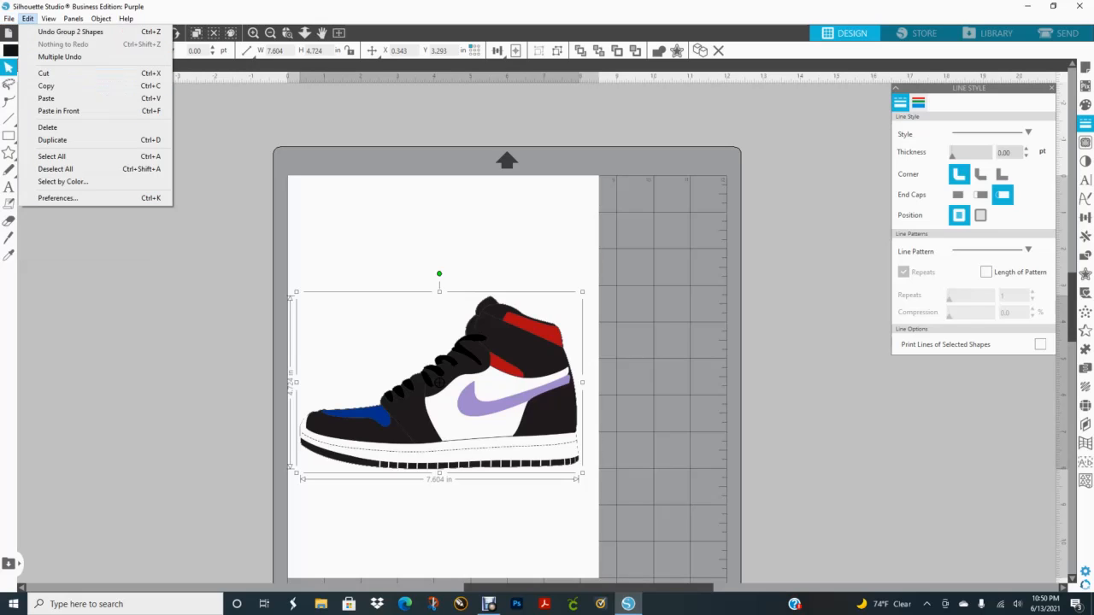
{"action": "mouse_move", "coordinate": [51, 123]}
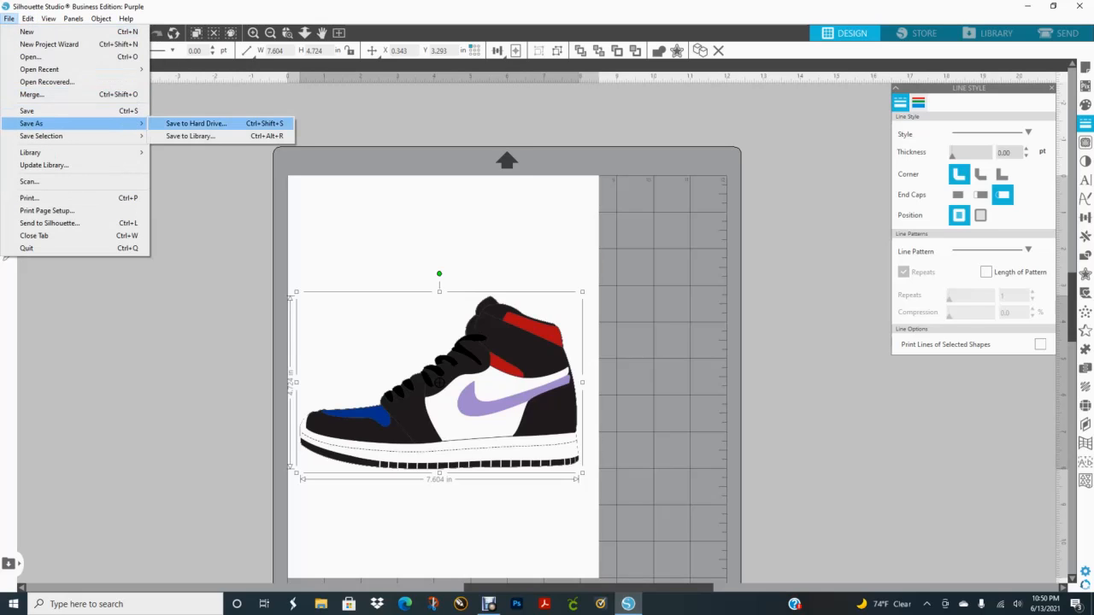
{"action": "left_click", "coordinate": [196, 123]}
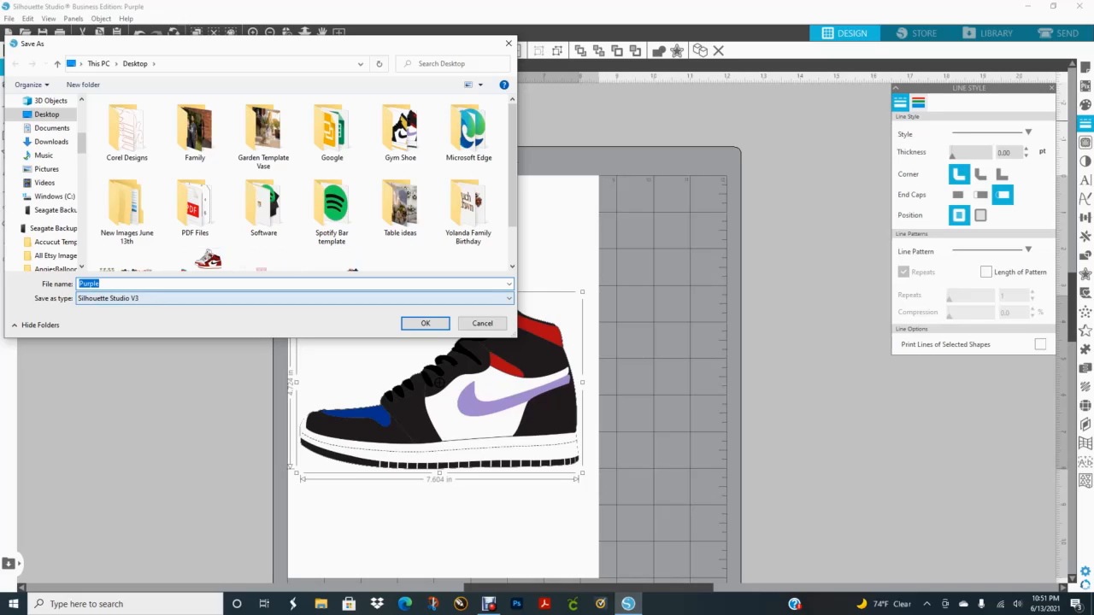
{"action": "left_click", "coordinate": [294, 299]}
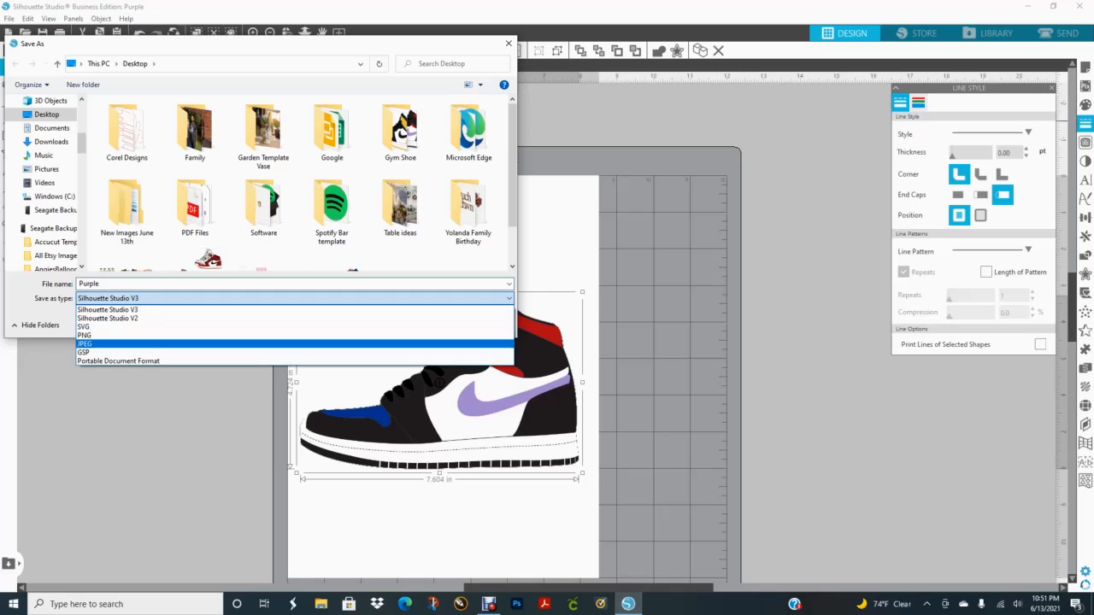
{"action": "left_click", "coordinate": [294, 335]}
{"action": "left_click", "coordinate": [425, 323]}
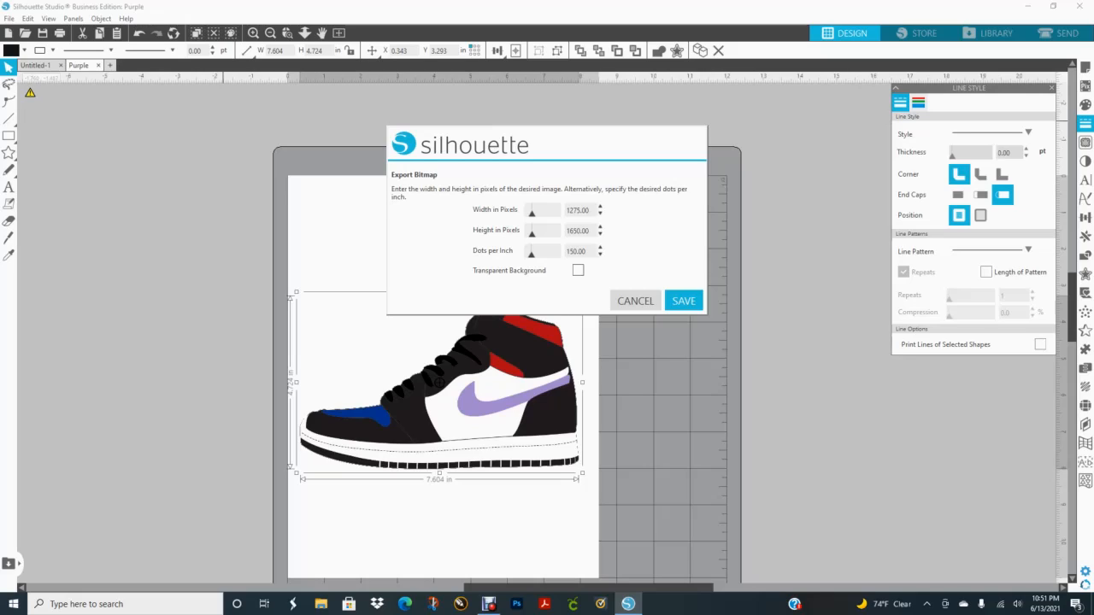
{"action": "left_click", "coordinate": [577, 270]}
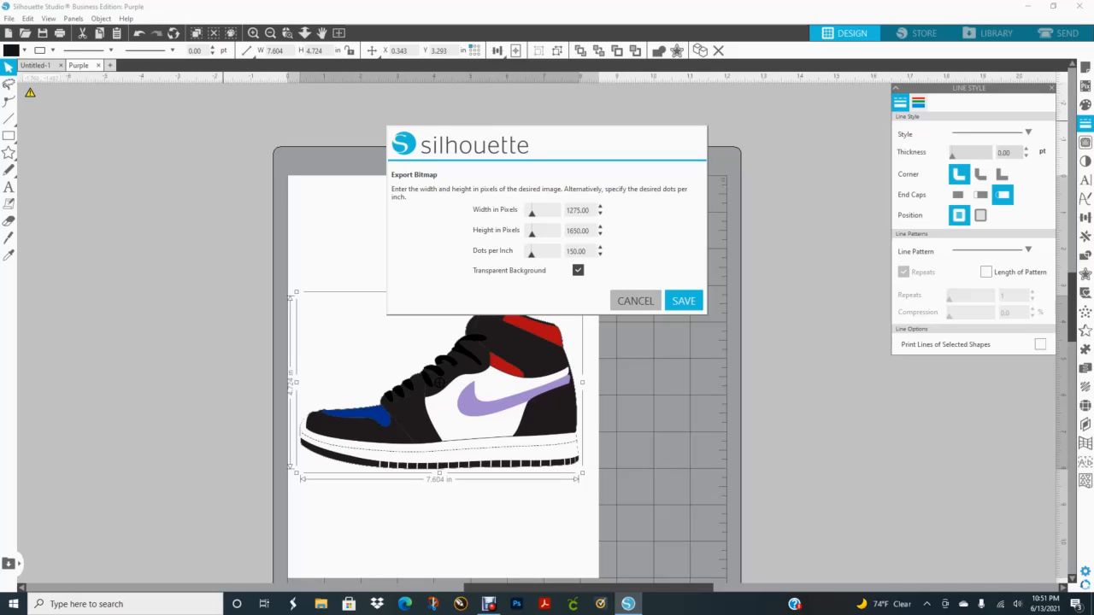
{"action": "left_click", "coordinate": [635, 301]}
Deselect the grouped sneaker and close the line style settings
{"action": "left_click", "coordinate": [679, 274]}
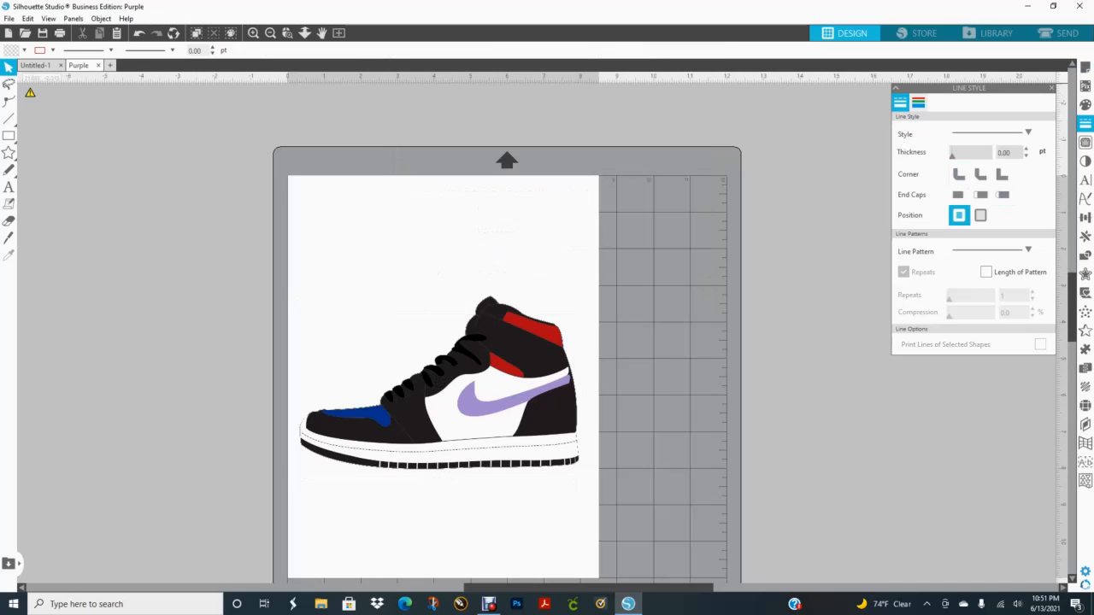
{"action": "left_click", "coordinate": [1086, 123]}
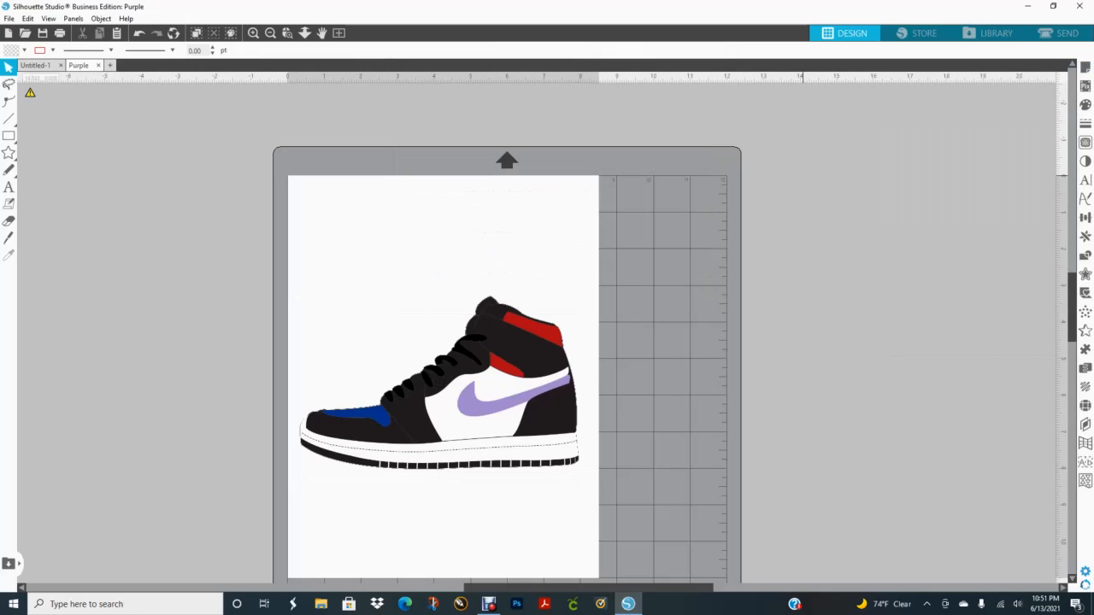